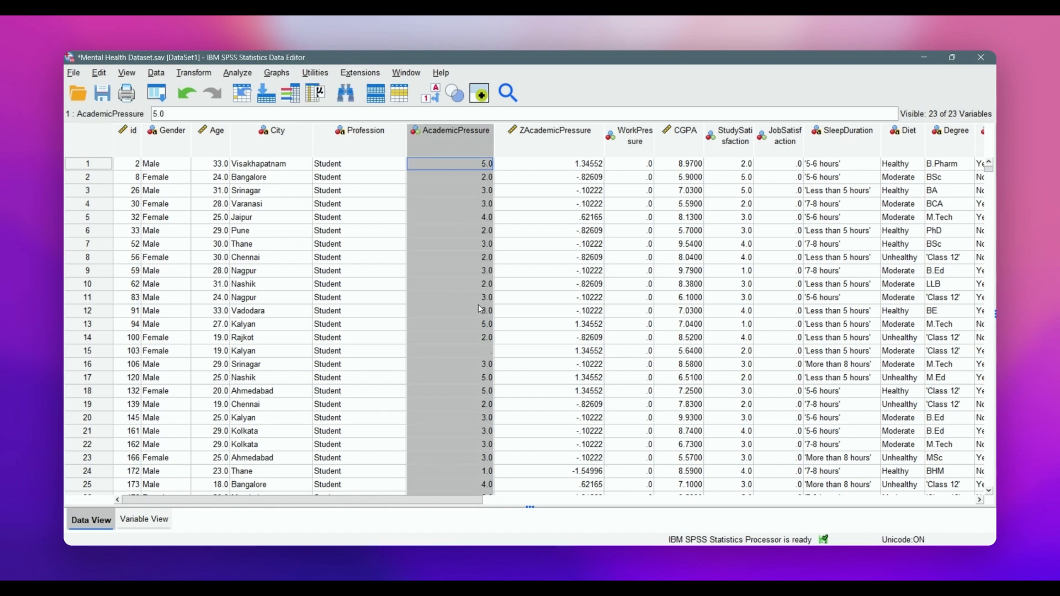
# Examine the AcademicPressure column for empty cells, checking rows 15, 29 and 52
pyautogui.scroll(-2, 478, 305)
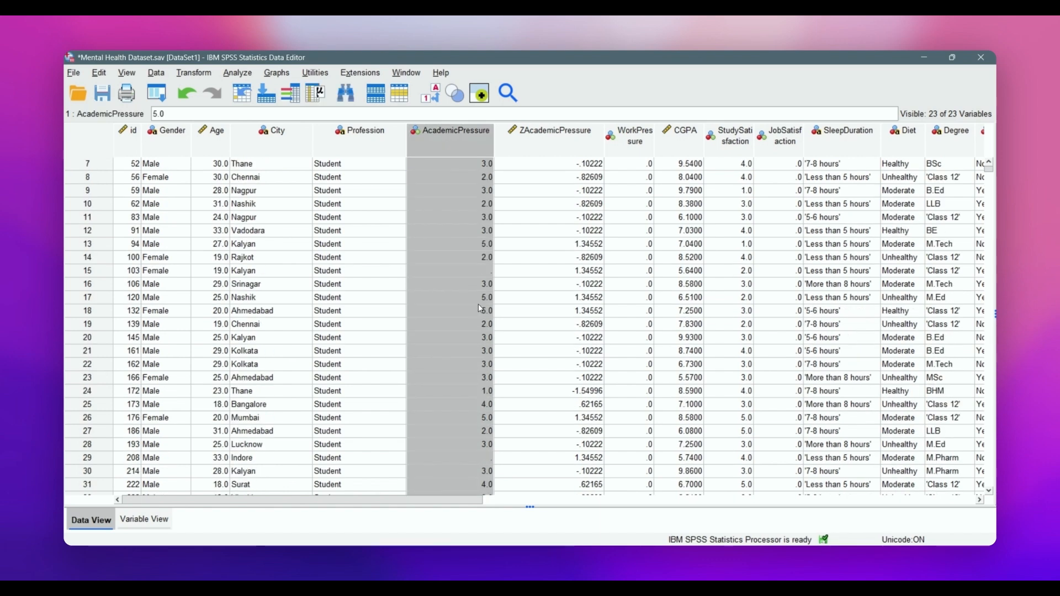
pyautogui.click(475, 270)
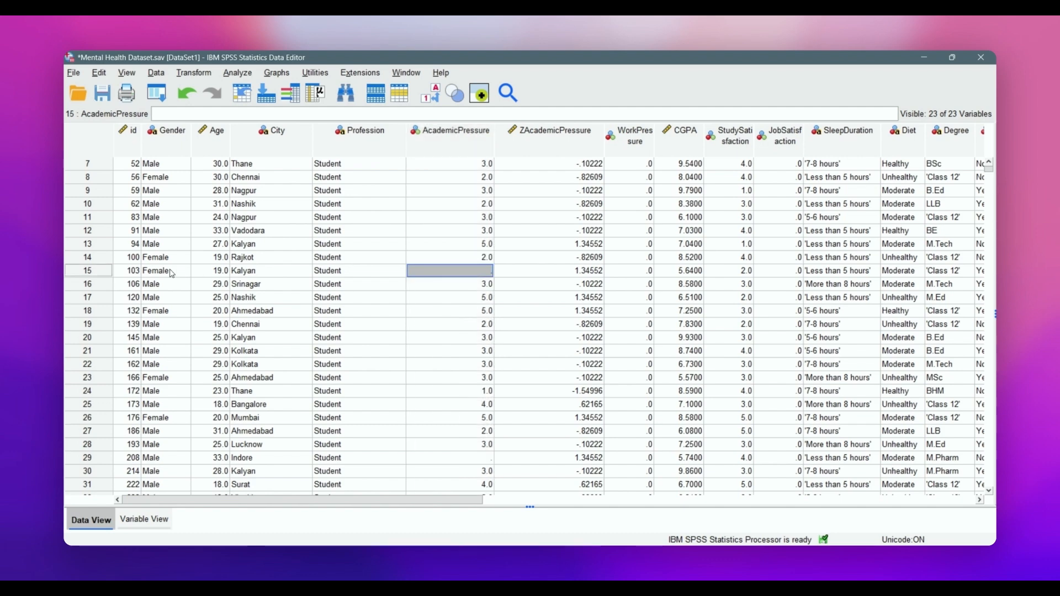
pyautogui.scroll(-3, 414, 286)
pyautogui.click(475, 338)
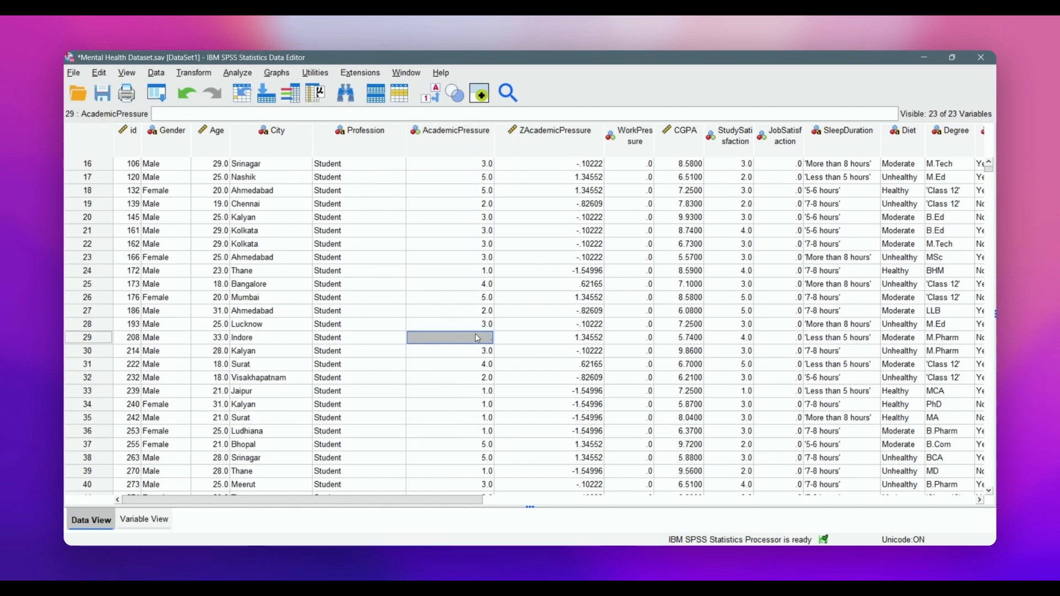
pyautogui.scroll(-5, 478, 331)
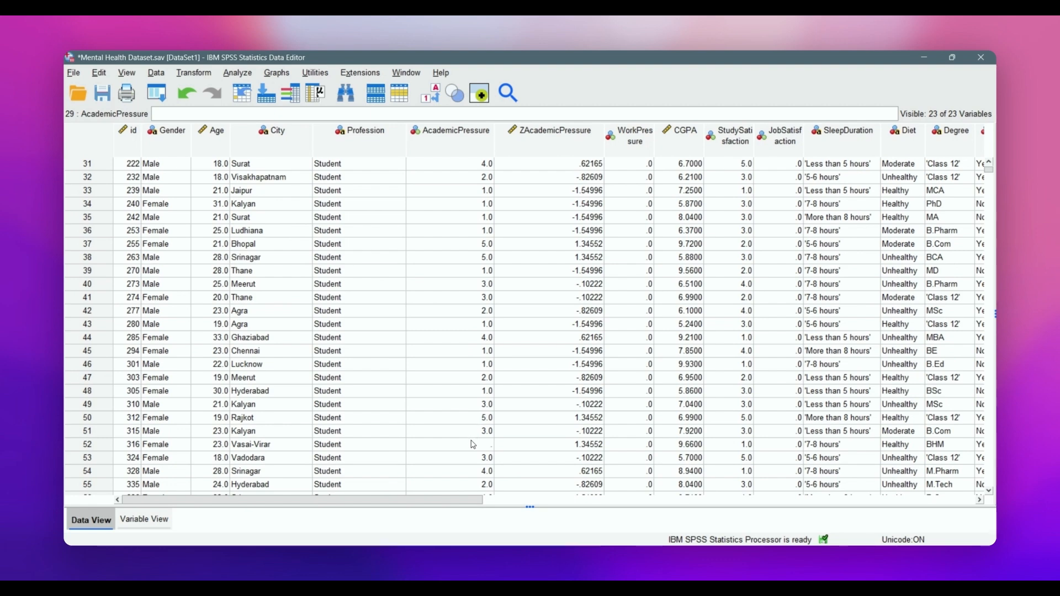
pyautogui.click(471, 443)
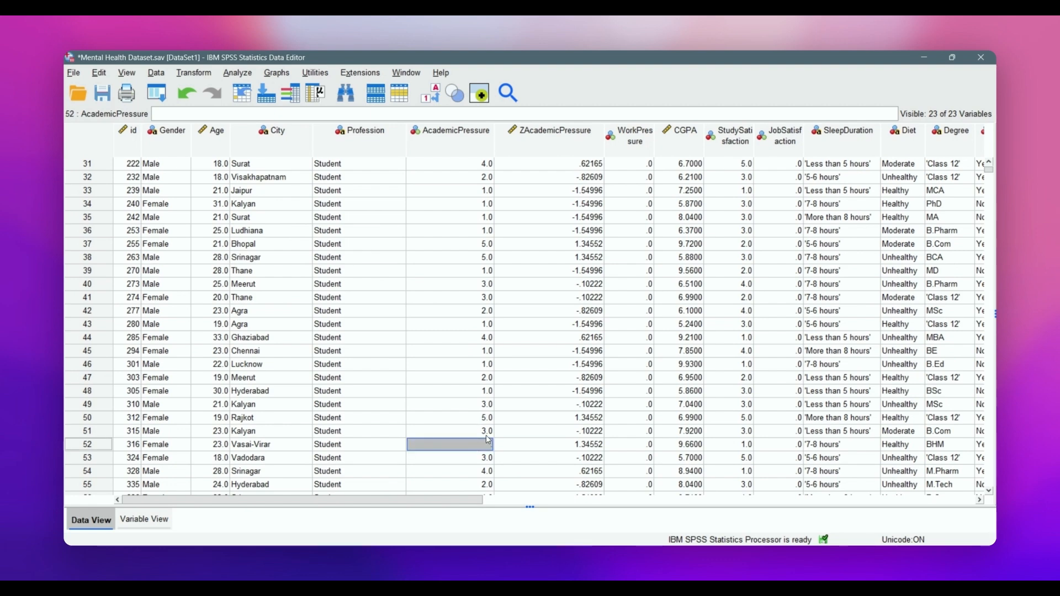
pyautogui.scroll(10, 487, 440)
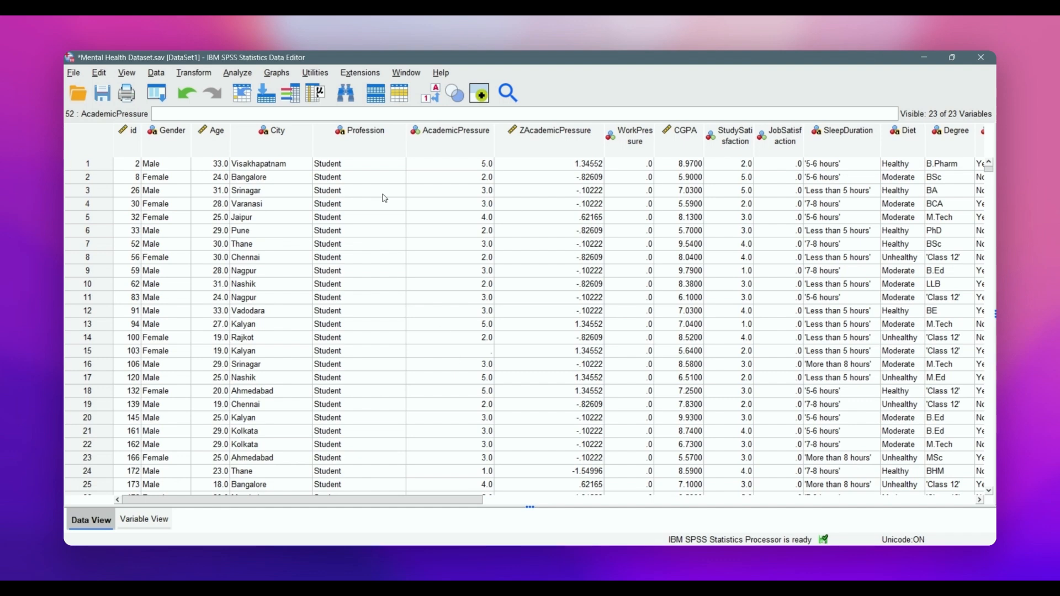
# Run a Missing Value Analysis with AcademicPressure as the categorical variable, and close the output without saving it
pyautogui.click(239, 78)
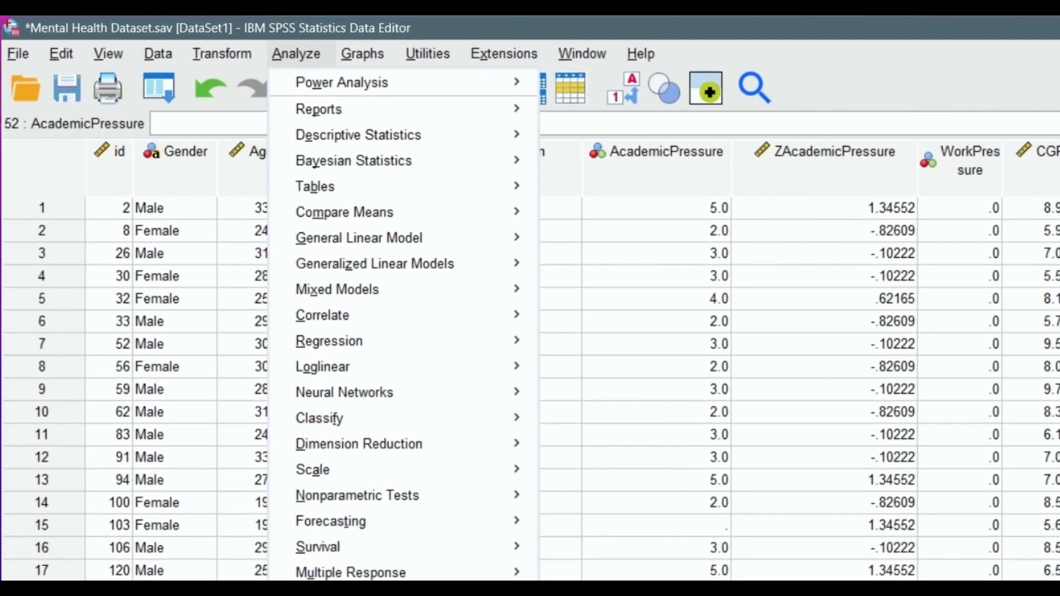
pyautogui.click(315, 475)
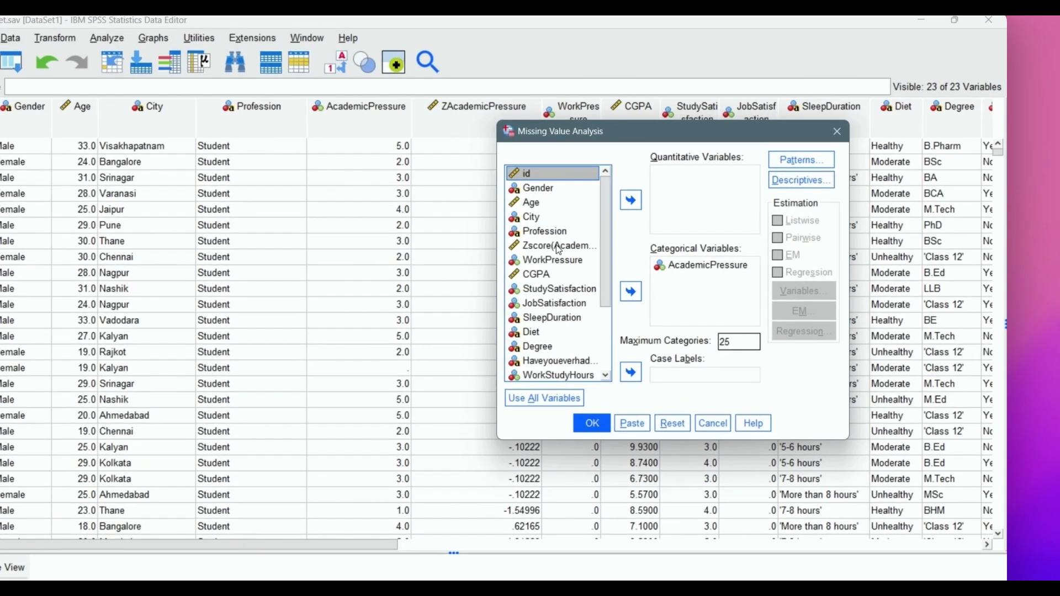
pyautogui.scroll(-3, 409, 370)
pyautogui.scroll(3, 407, 329)
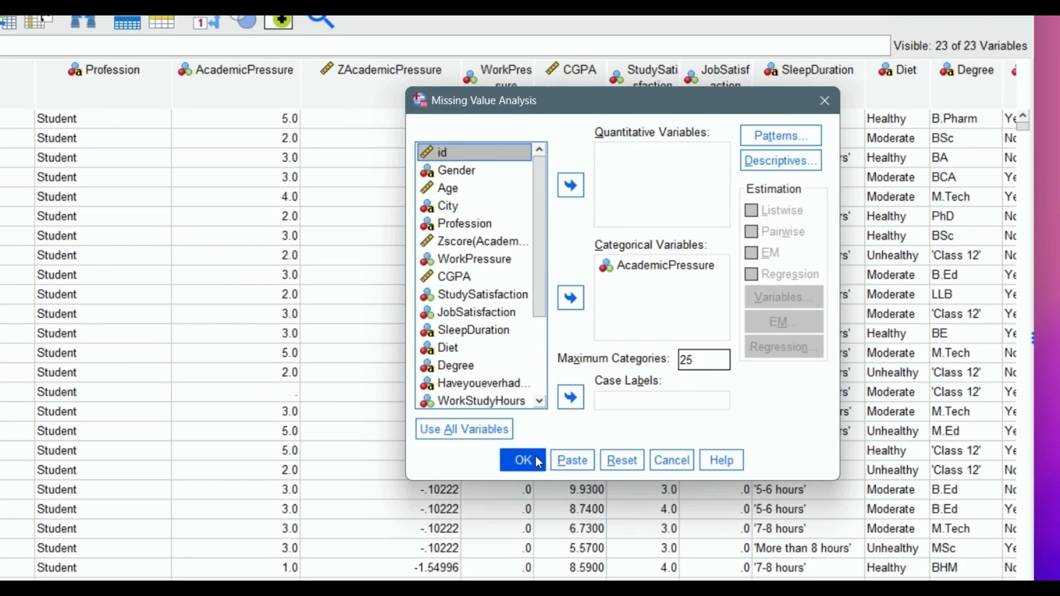
pyautogui.click(447, 494)
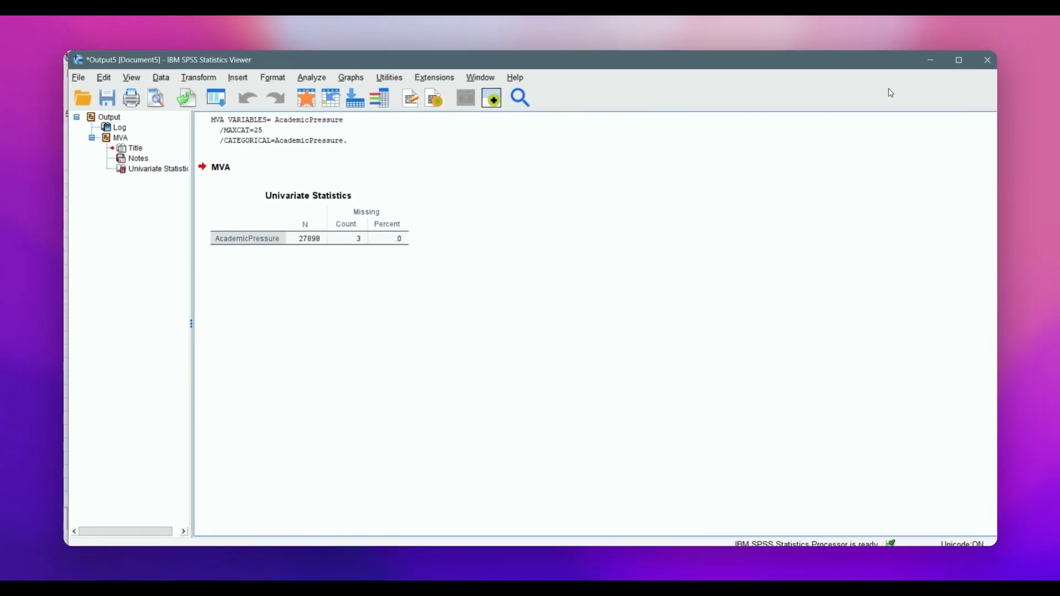
pyautogui.click(985, 61)
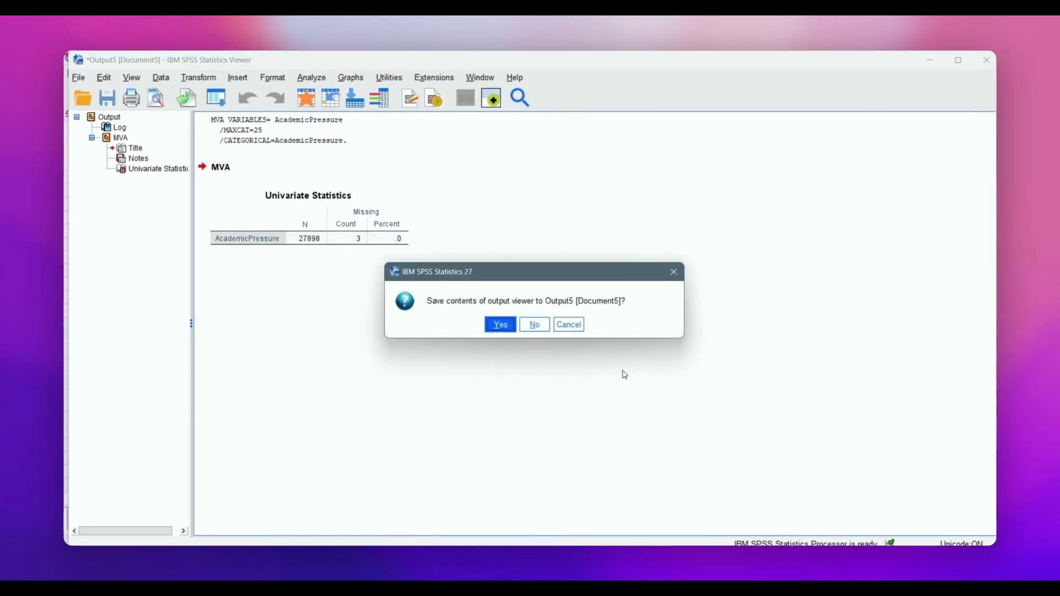
pyautogui.click(534, 325)
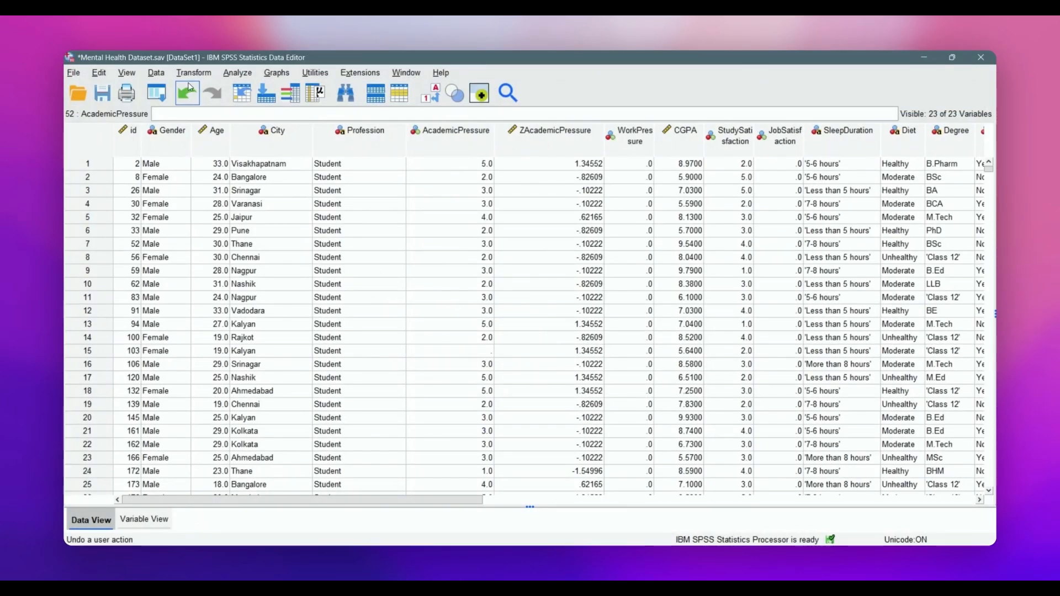
# Review the AcademicPressure and Depression columns in the data, ending with the AcademicPressure column selected
pyautogui.click(243, 79)
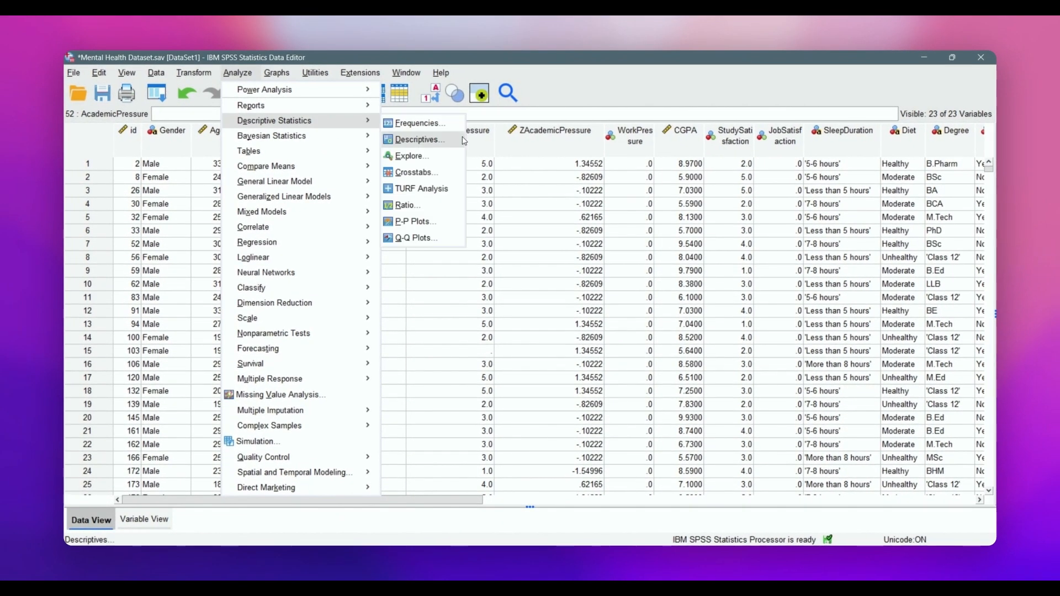
pyautogui.click(482, 137)
pyautogui.moveTo(445, 502); pyautogui.dragTo(549, 506)
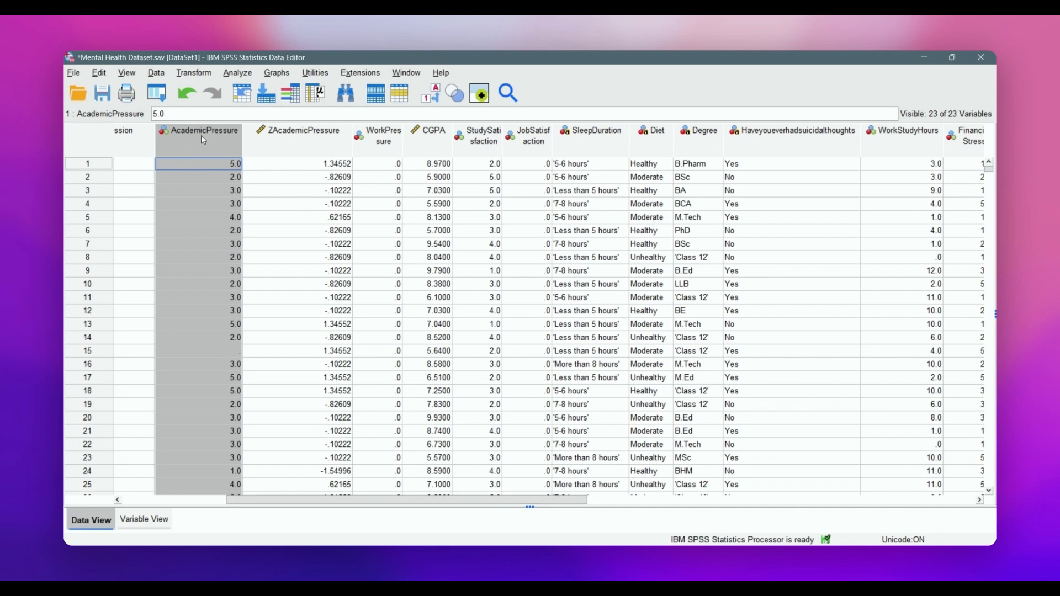
pyautogui.moveTo(508, 500); pyautogui.dragTo(464, 500)
pyautogui.click(699, 138)
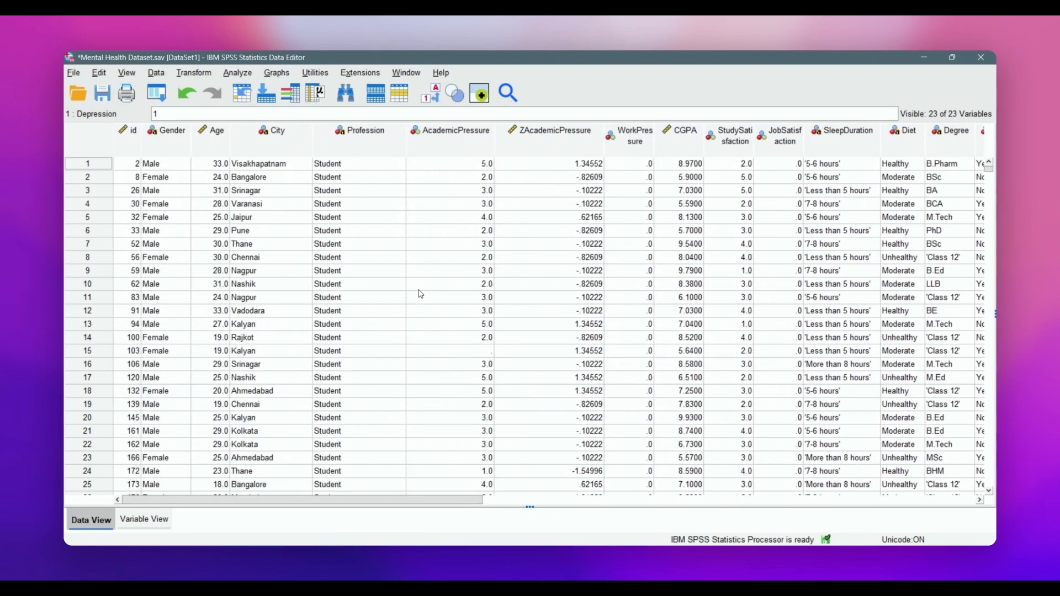
pyautogui.click(433, 144)
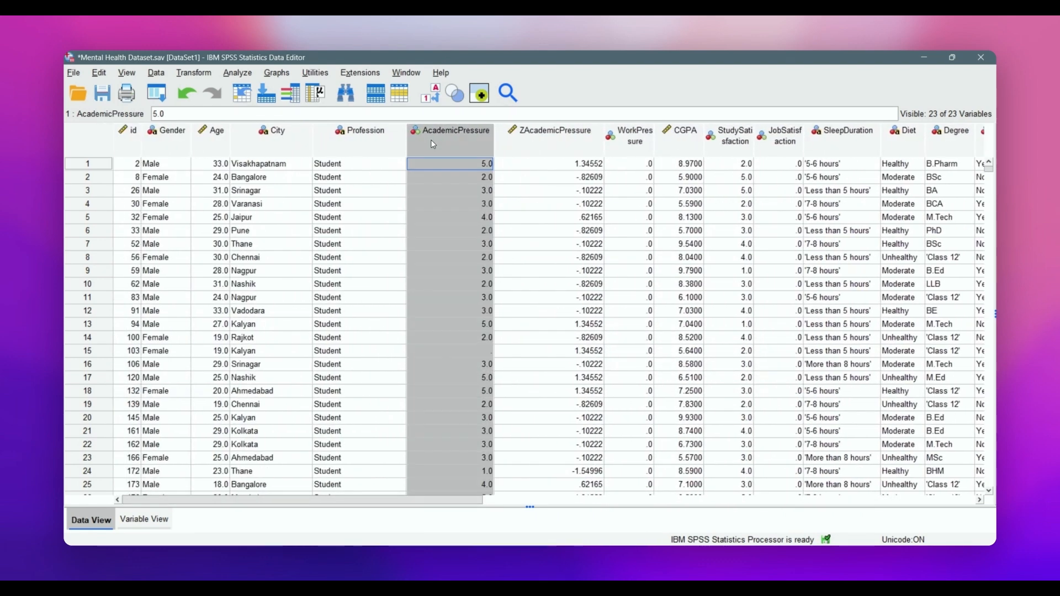
# Run a linear regression with AcademicPressure as the dependent variable and Depression as the predictor, using the Enter method
pyautogui.click(237, 74)
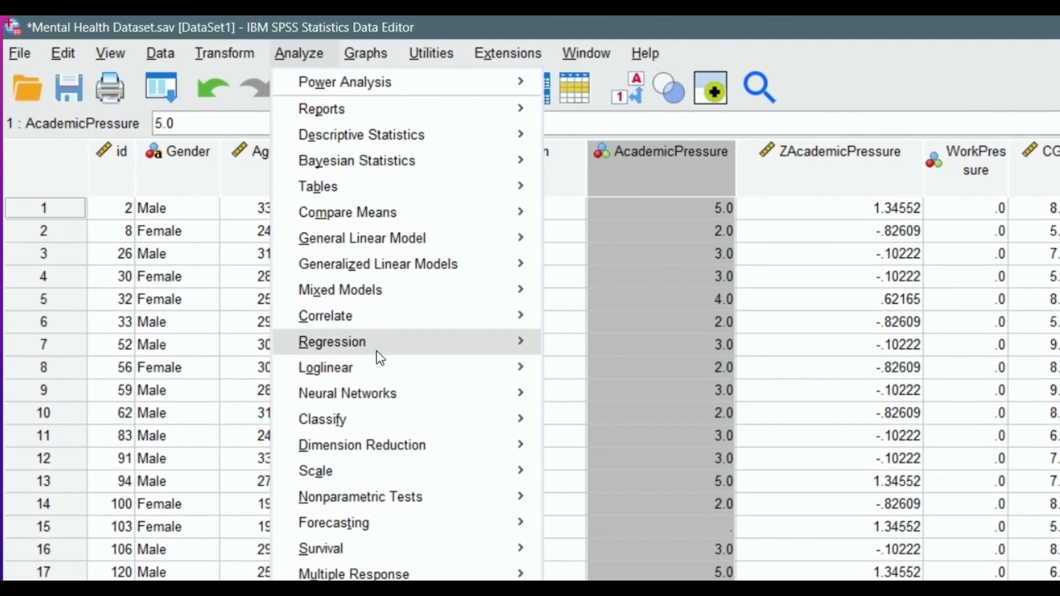
pyautogui.moveTo(375, 352)
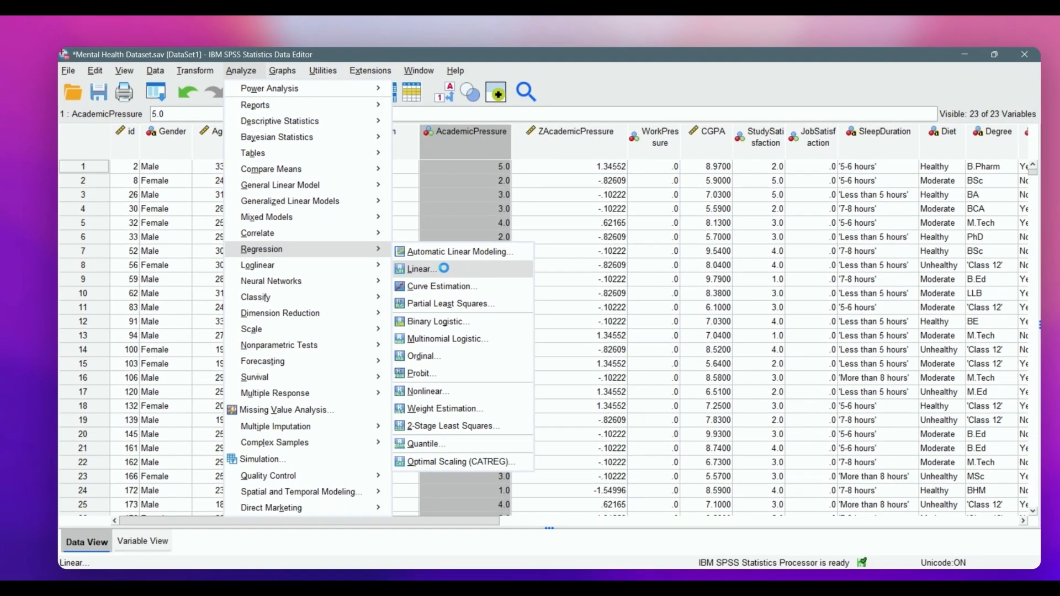
pyautogui.click(631, 378)
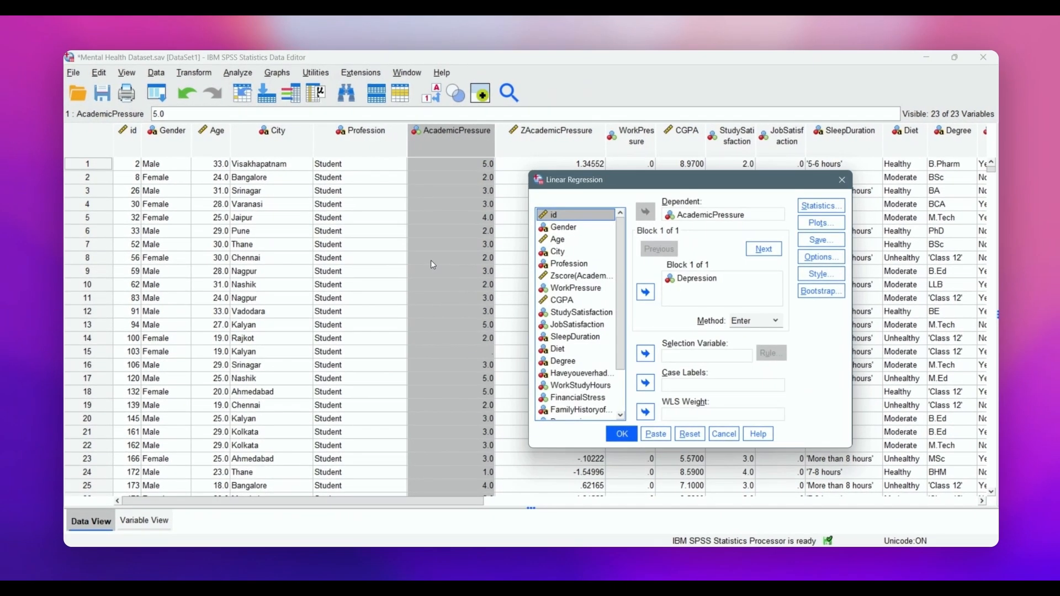
pyautogui.moveTo(728, 183); pyautogui.dragTo(580, 183)
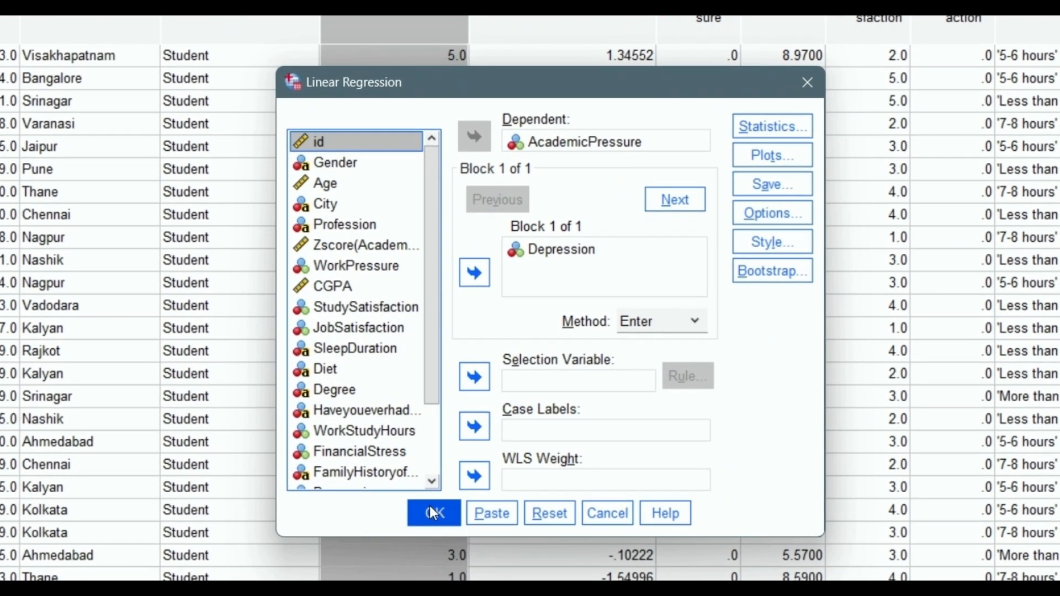
pyautogui.click(431, 508)
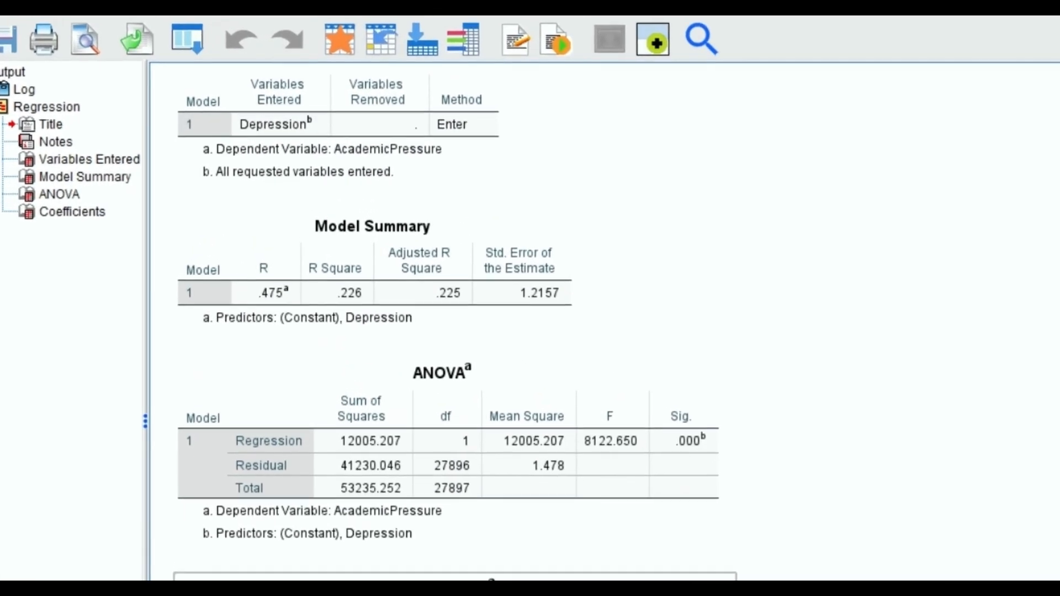
# Read the unstandardized constant and Depression coefficients in the regression output, and close the output without saving it
pyautogui.click(284, 280)
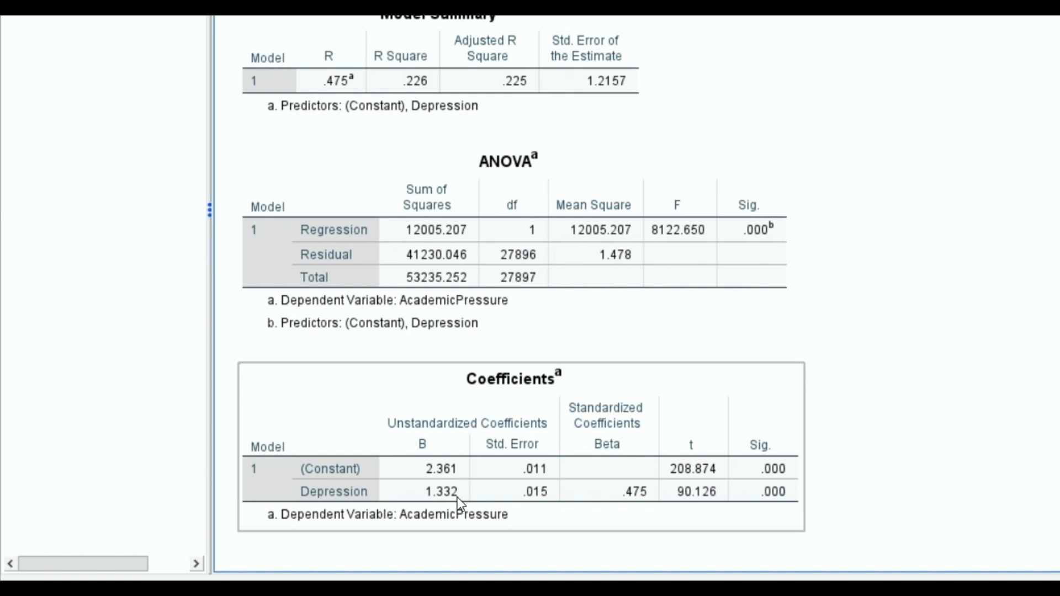
pyautogui.click(651, 348)
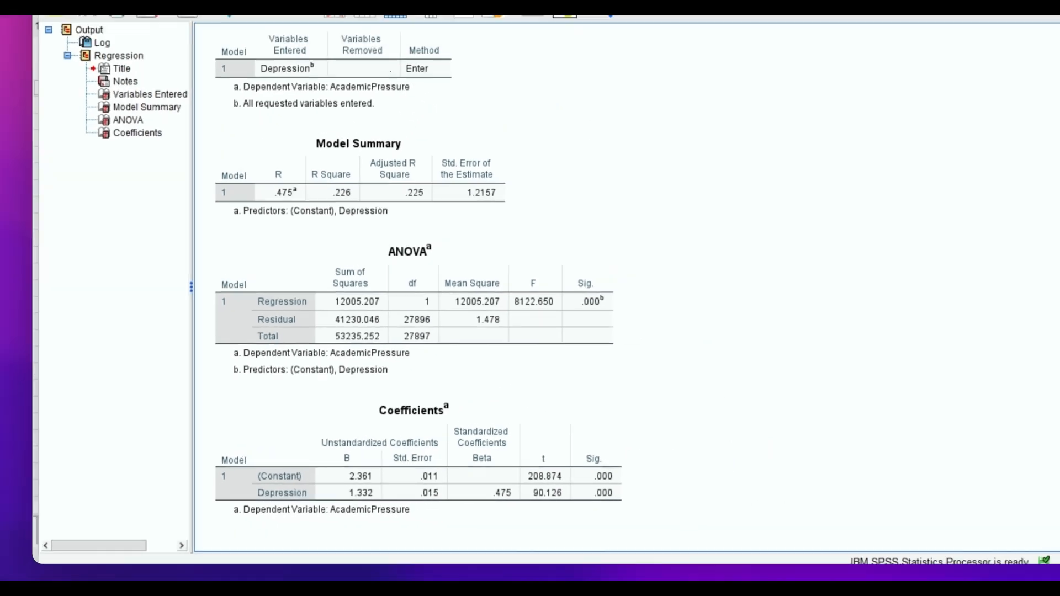
pyautogui.click(1051, 7)
pyautogui.click(537, 319)
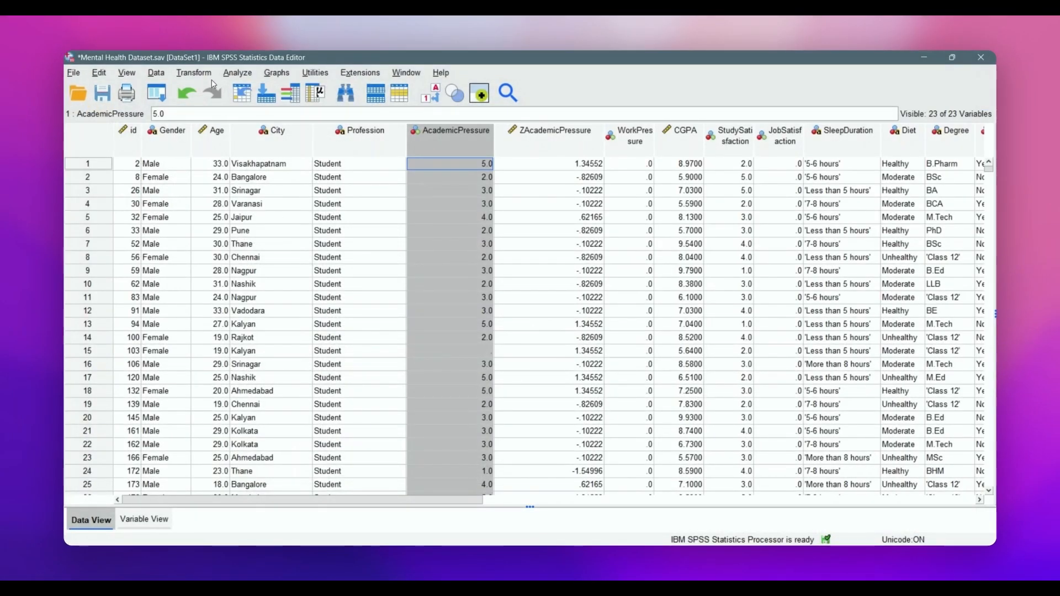
# Start a cleared Compute Variable definition and name the target variable AP_Reg
pyautogui.click(193, 72)
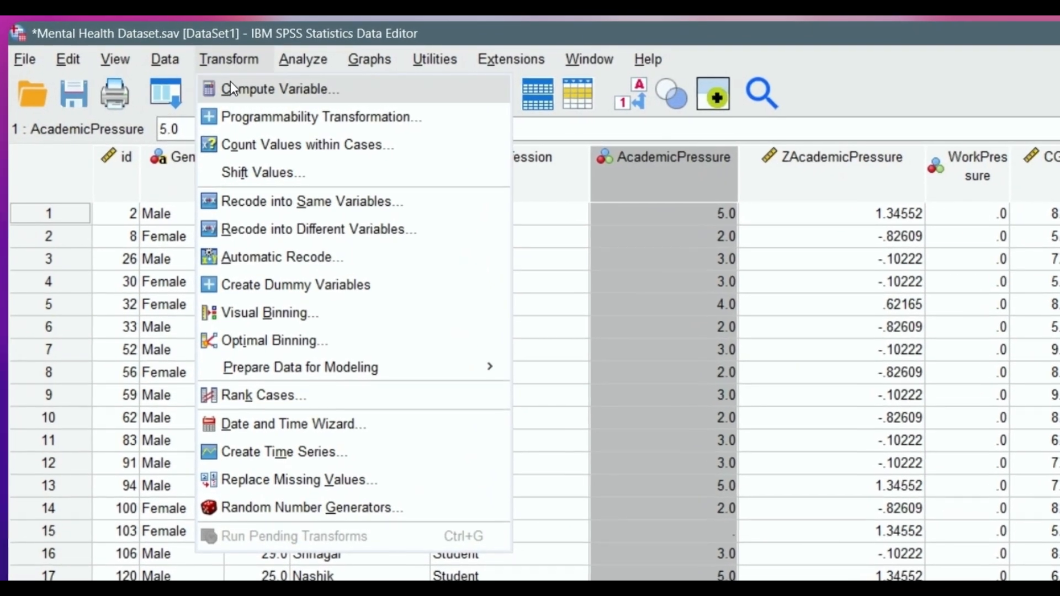
pyautogui.click(230, 85)
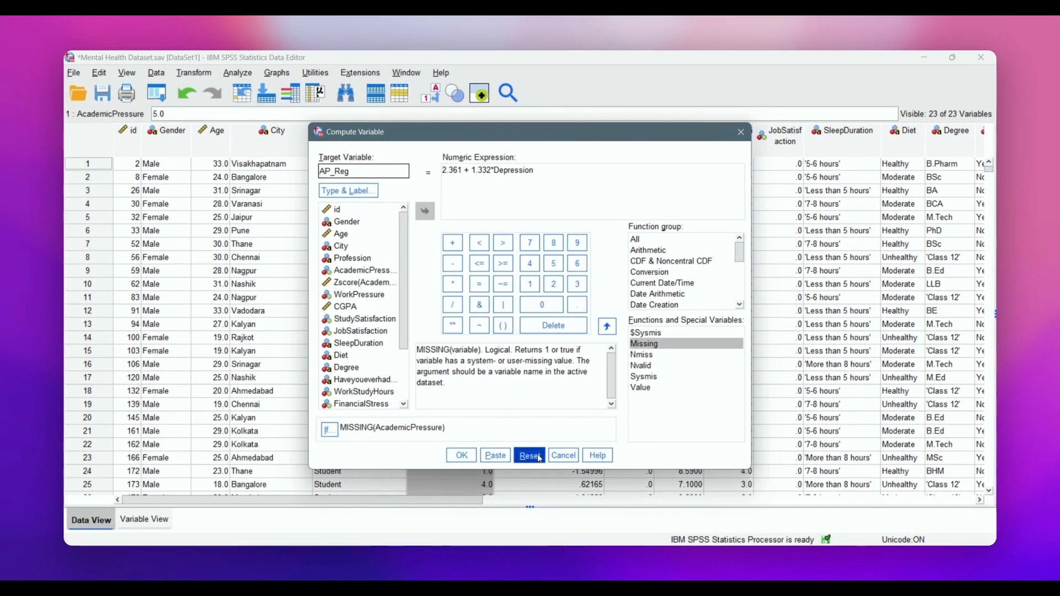
pyautogui.click(632, 555)
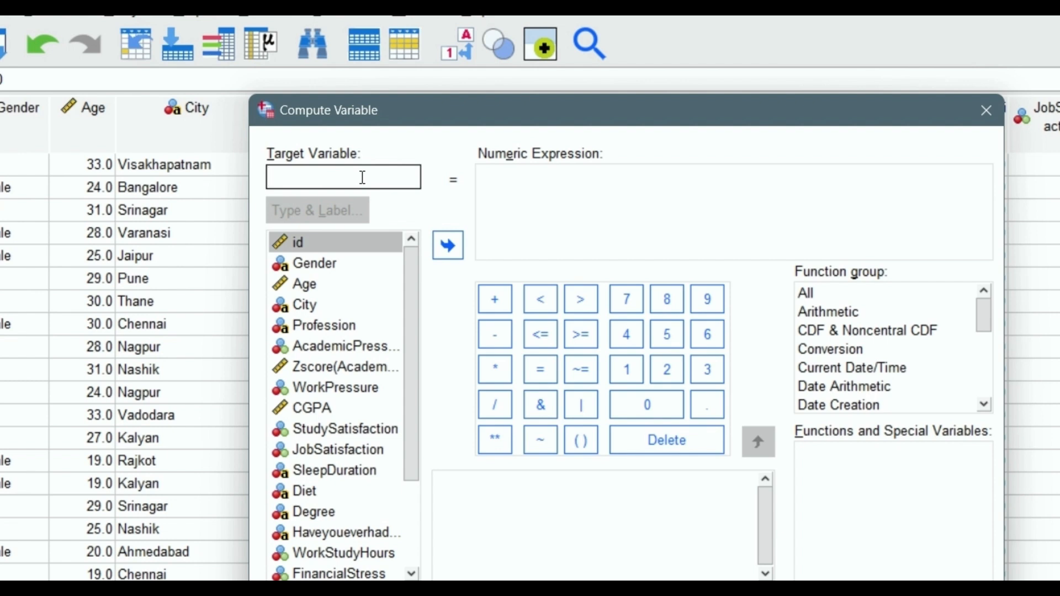
pyautogui.write('Ac')
pyautogui.press('BackSpace')
pyautogui.write('P_')
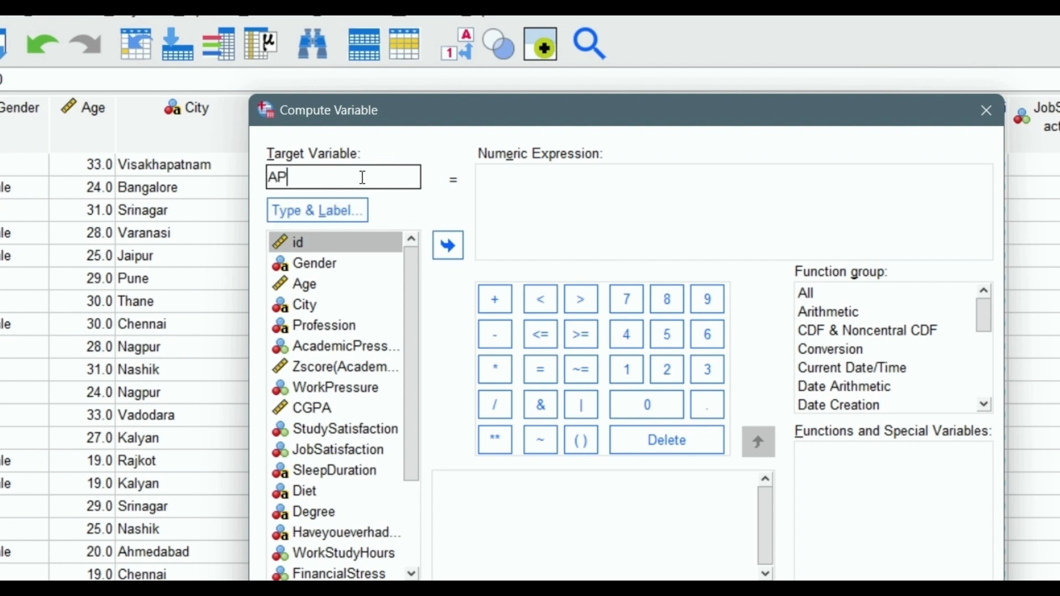
pyautogui.write('Reg')
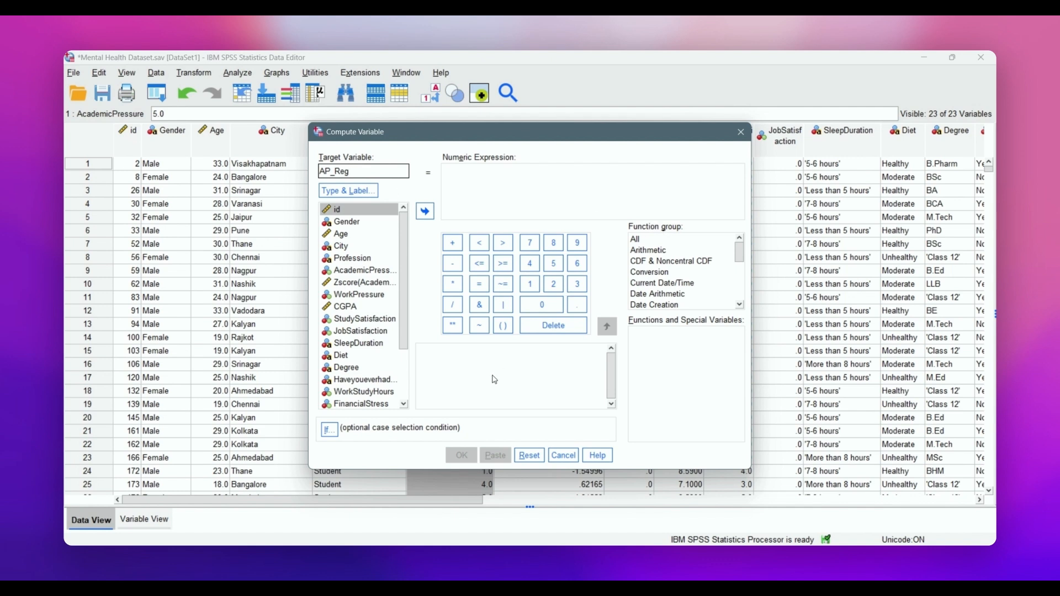
# Restrict the AP_Reg computation to cases that satisfy a condition
pyautogui.click(332, 435)
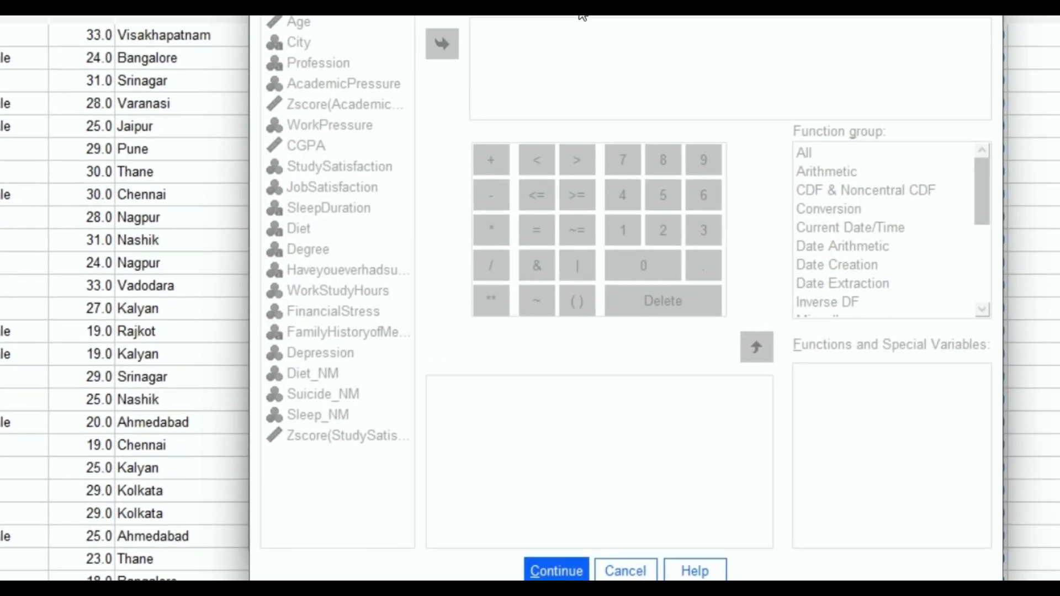
pyautogui.click(496, 84)
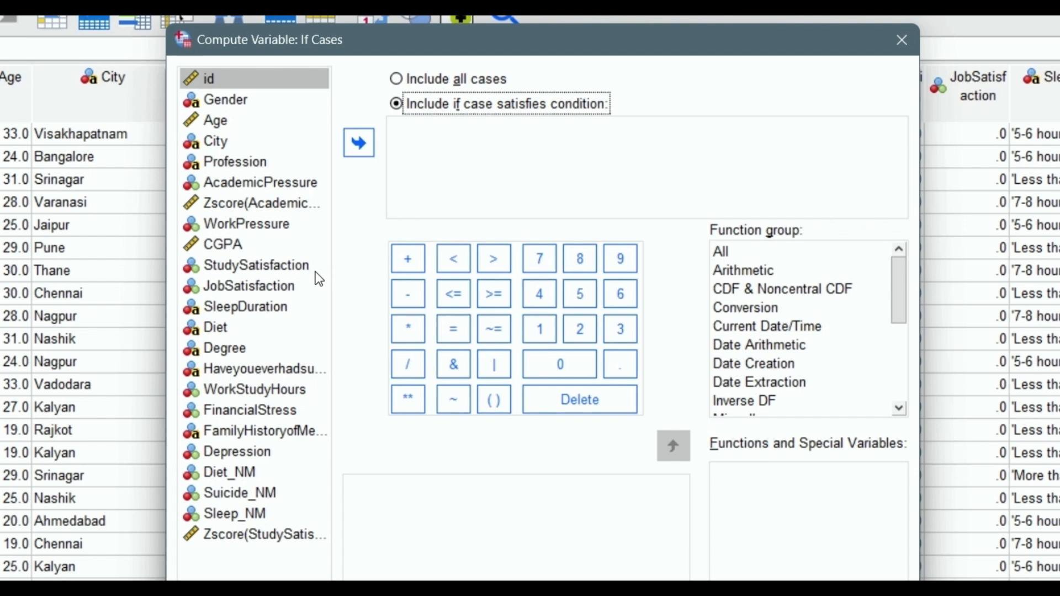
pyautogui.click(242, 182)
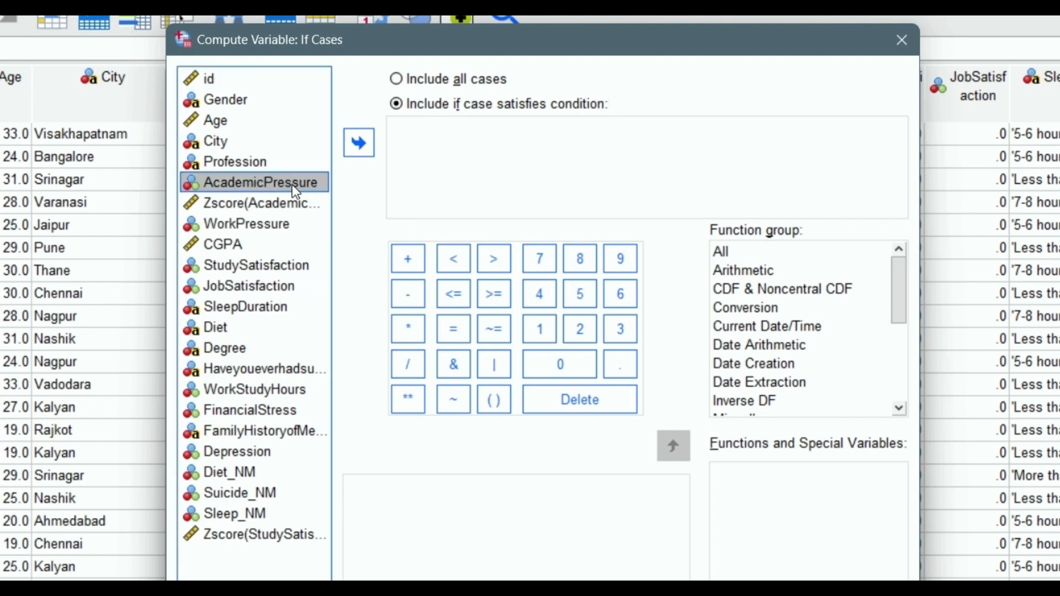
pyautogui.click(358, 145)
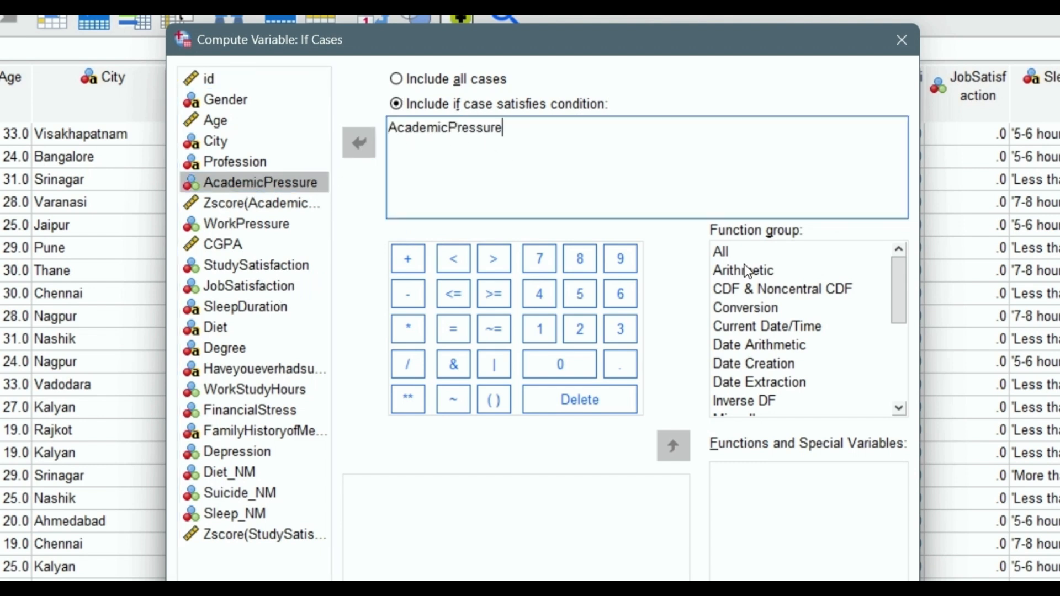
pyautogui.scroll(-2, 850, 307)
pyautogui.click(770, 325)
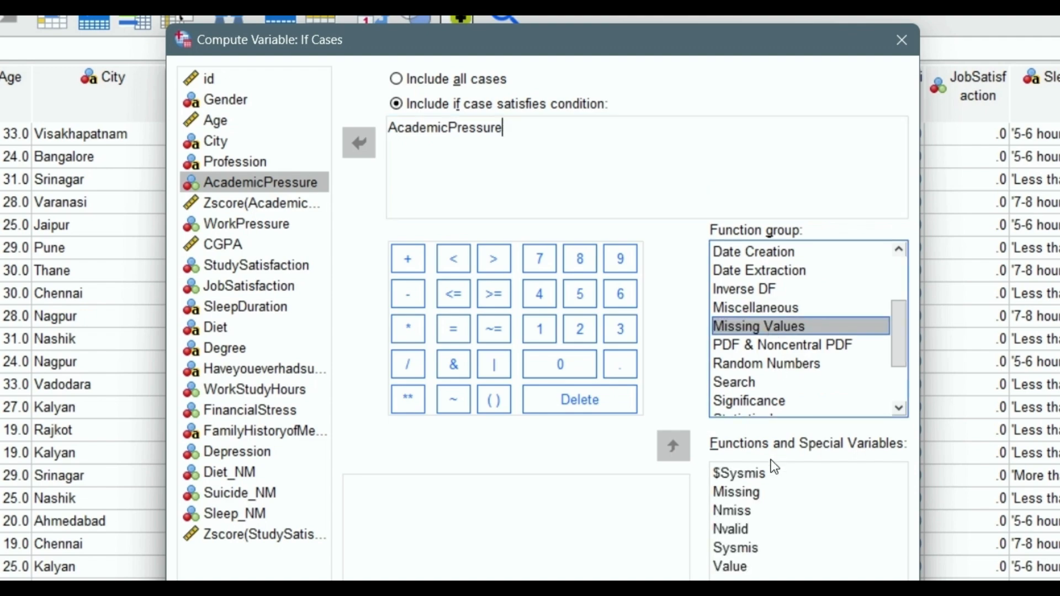
pyautogui.click(736, 491)
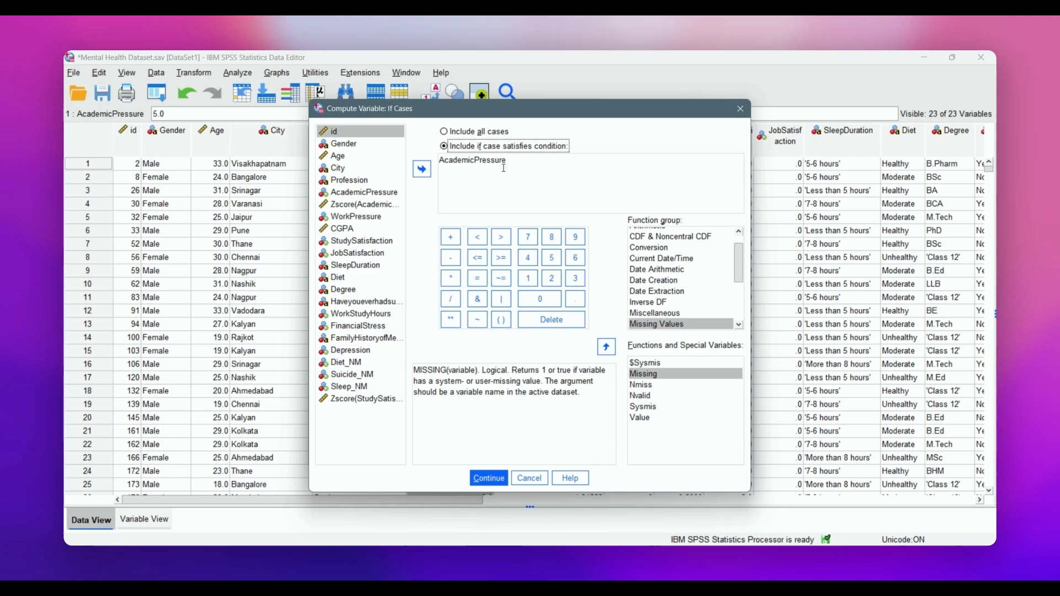
pyautogui.click(460, 117)
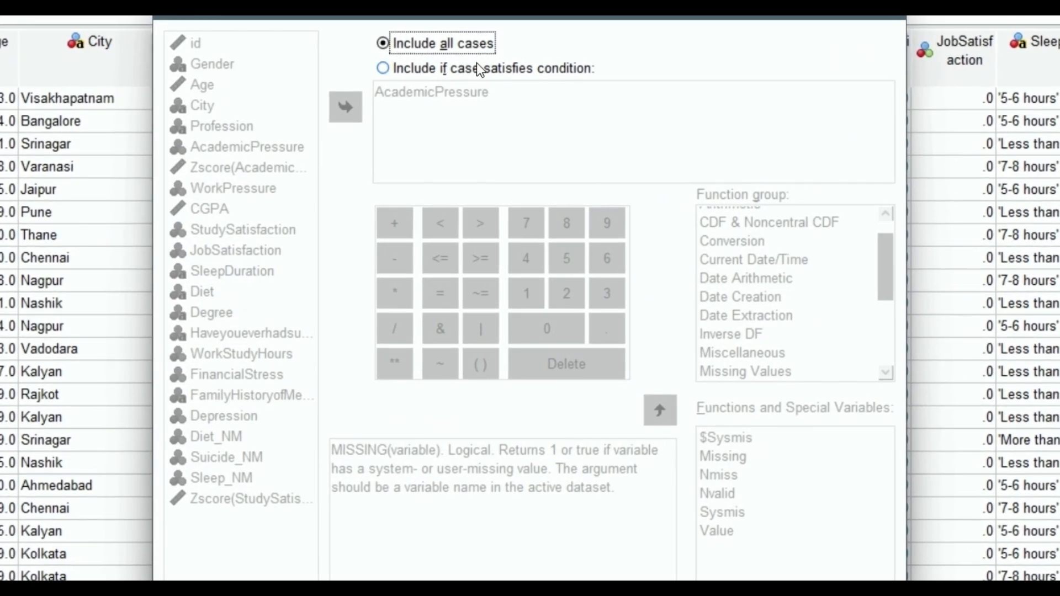
pyautogui.click(478, 67)
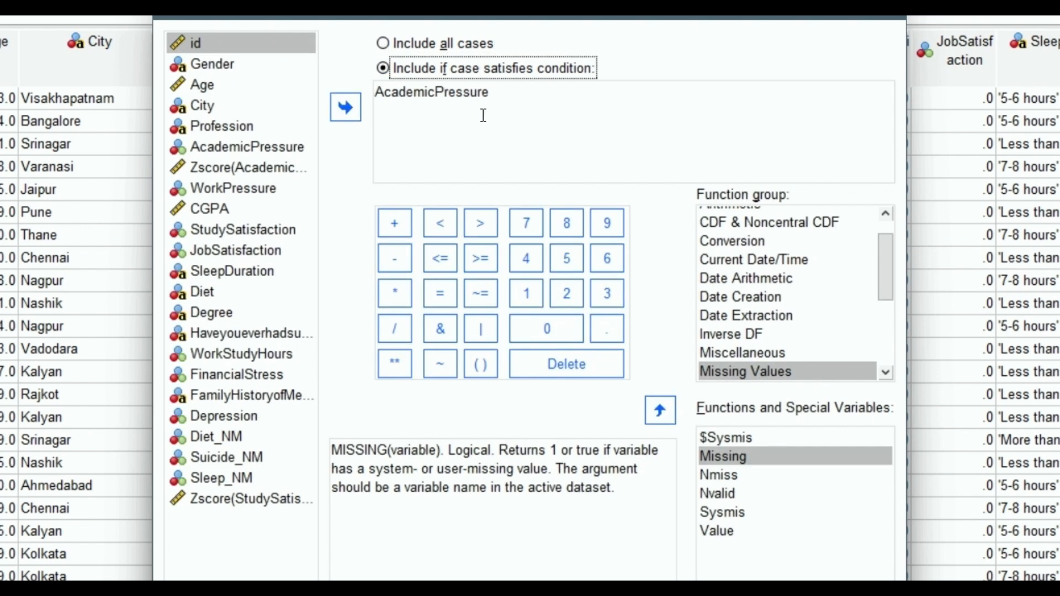
pyautogui.click(407, 94)
pyautogui.click(492, 91)
pyautogui.doubleClick(494, 90)
pyautogui.press('BackSpace')
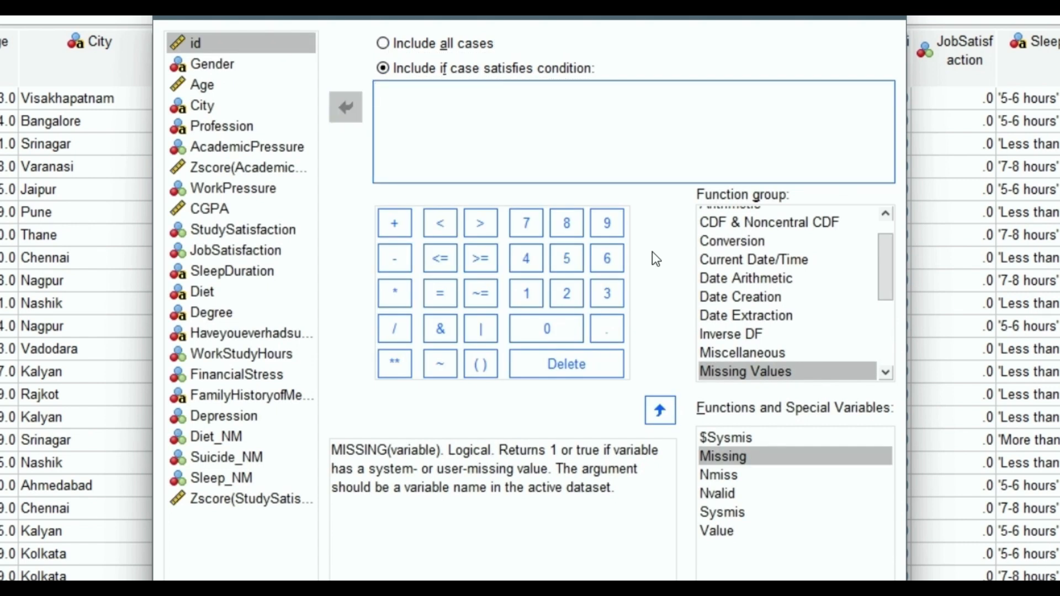
# Define the case condition as MISSING(AcademicPressure) using the Missing function, and apply it to the computation
pyautogui.scroll(-3, 814, 281)
pyautogui.scroll(1, 781, 266)
pyautogui.click(760, 273)
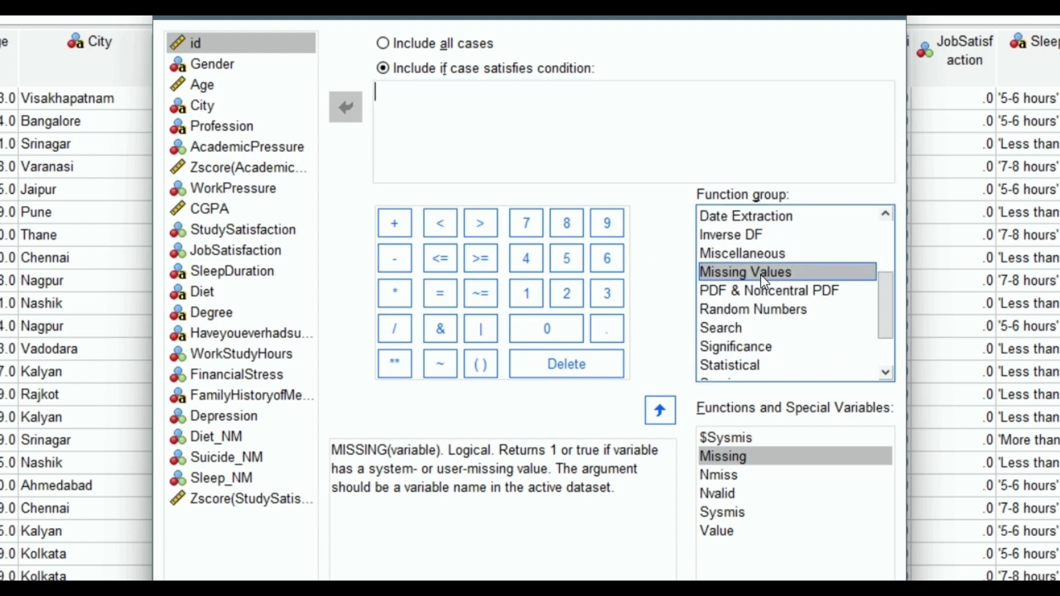
pyautogui.click(748, 453)
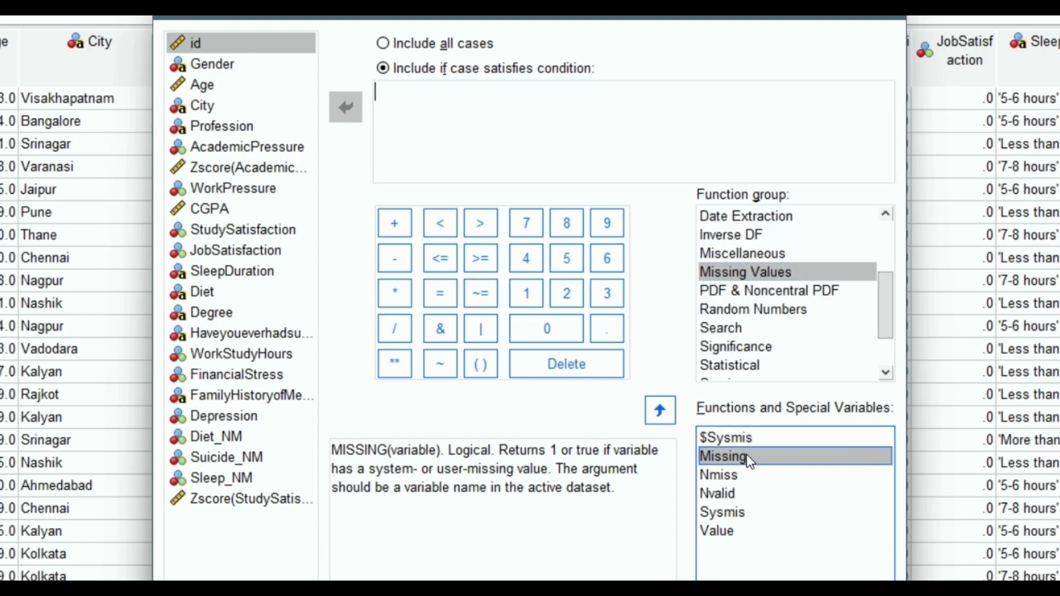
pyautogui.doubleClick(746, 455)
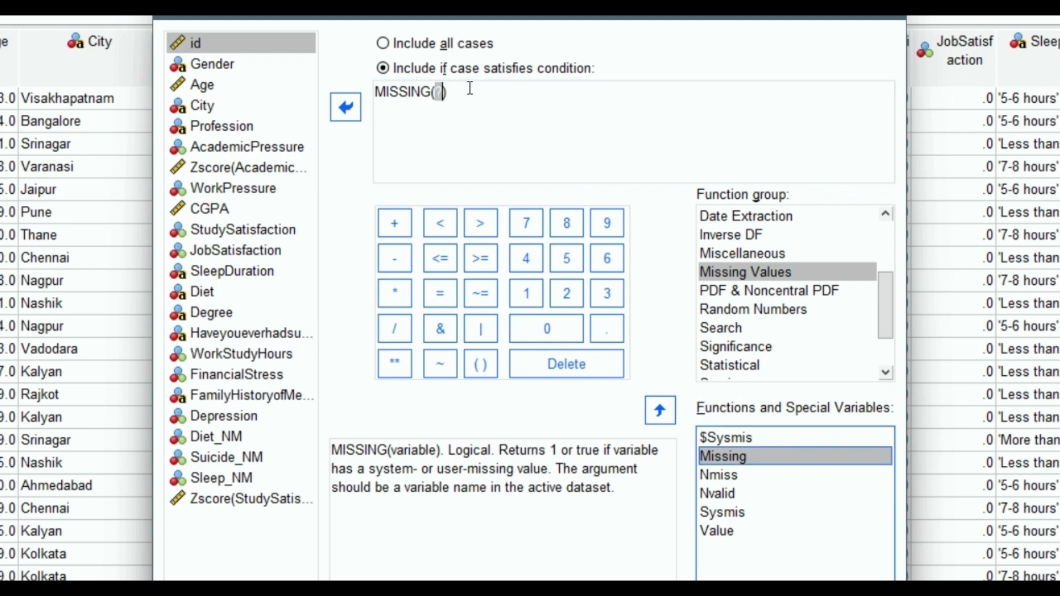
pyautogui.click(450, 92)
pyautogui.press('Left')
pyautogui.press('Left')
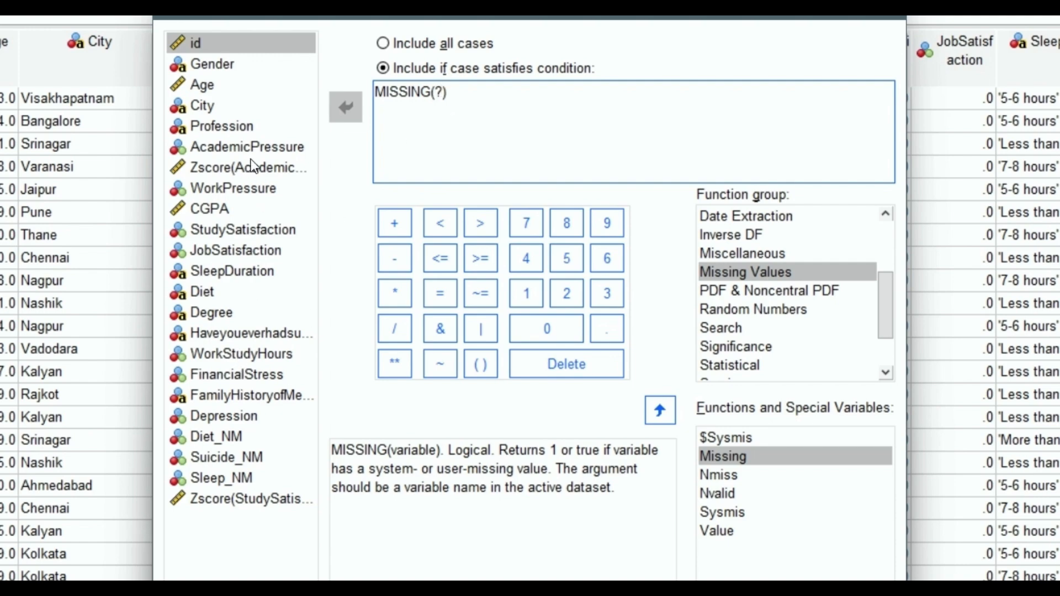
pyautogui.click(243, 147)
pyautogui.click(345, 107)
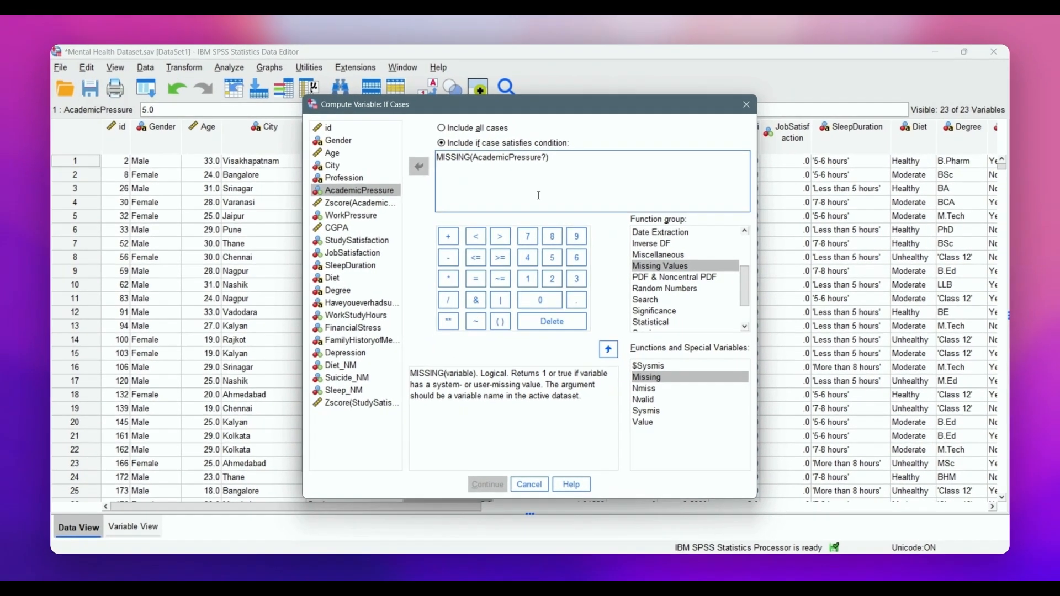
pyautogui.press('Delete')
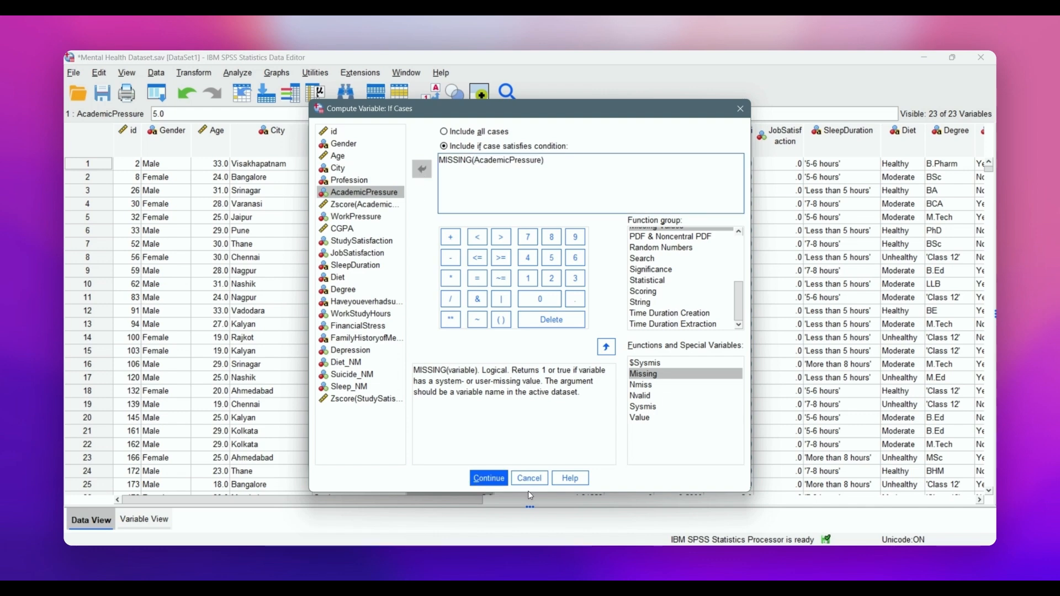
pyautogui.click(489, 478)
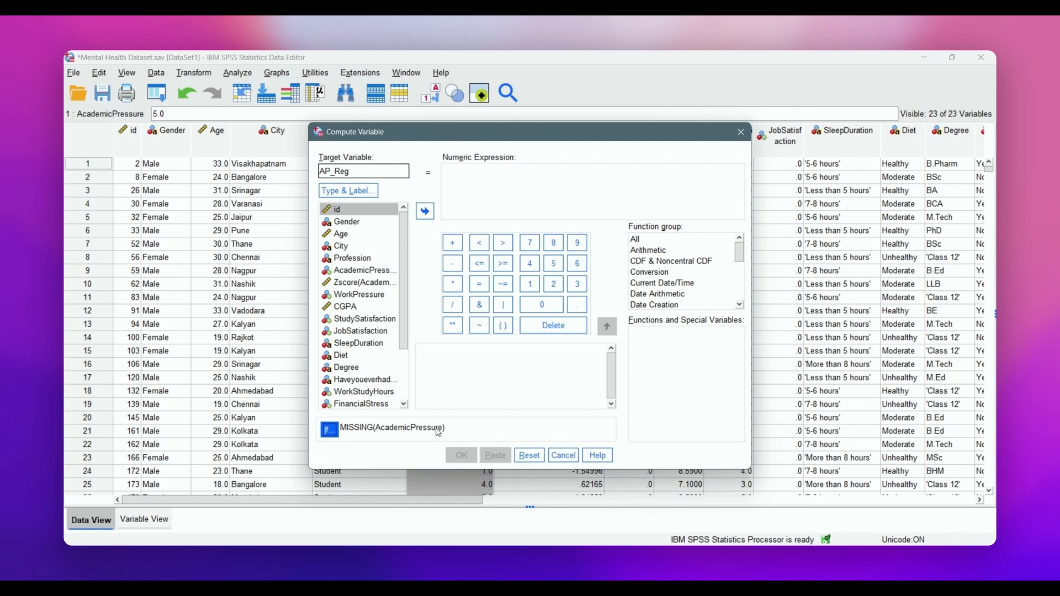
# Enter the numeric expression 2.361 + (1.332)(Depression) for AP_Reg, taking Depression from the variable list
pyautogui.scroll(-2, 704, 273)
pyautogui.scroll(2, 706, 273)
pyautogui.click(495, 179)
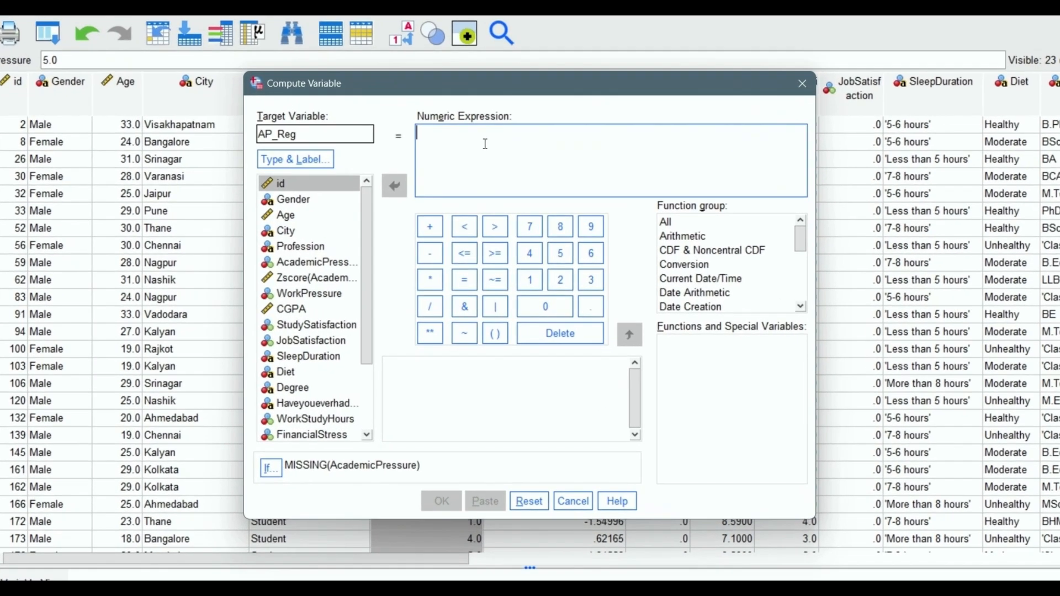
pyautogui.write('2.361')
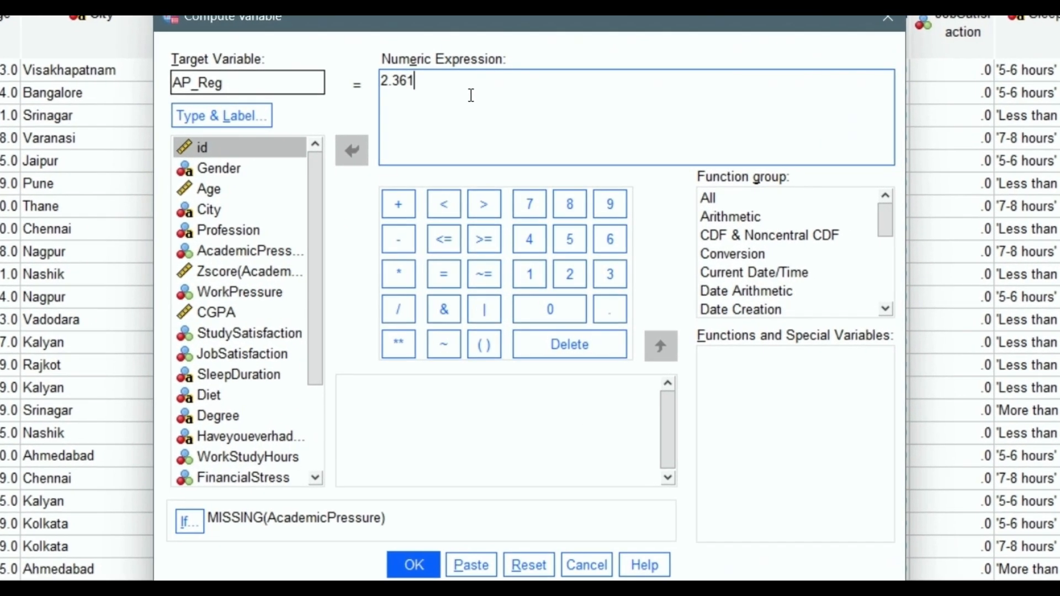
pyautogui.write(' + ')
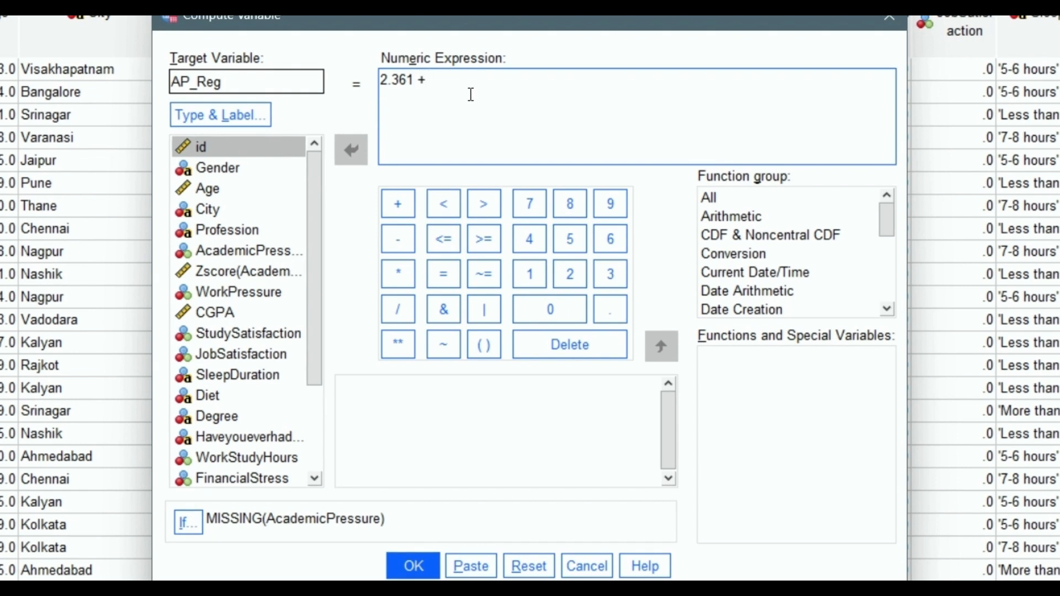
pyautogui.write('(133')
pyautogui.press('BackSpace')
pyautogui.press('BackSpace')
pyautogui.write('.332)(')
pyautogui.scroll(-2, 280, 392)
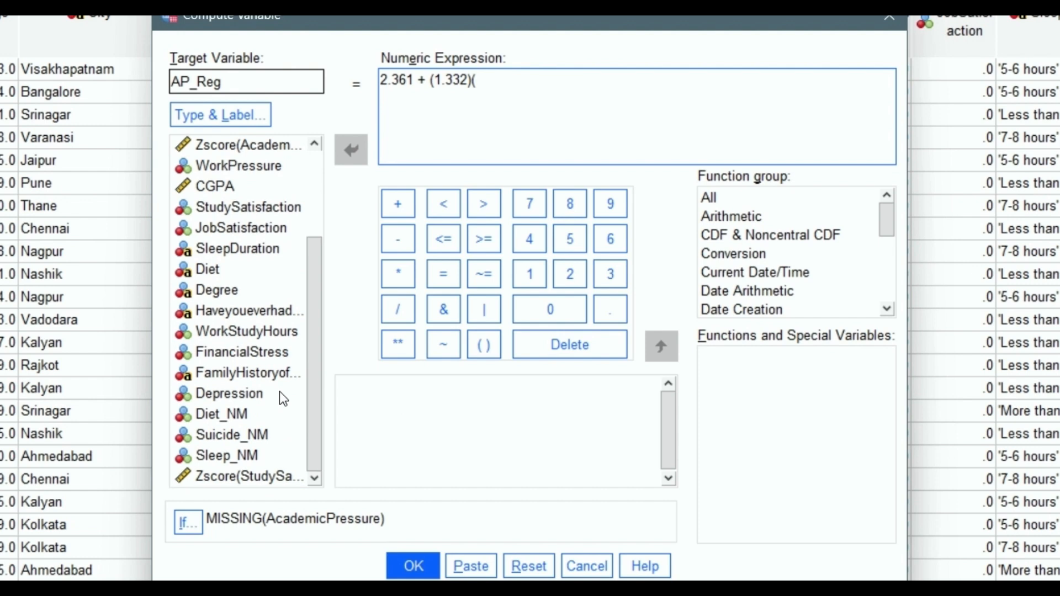
pyautogui.click(259, 396)
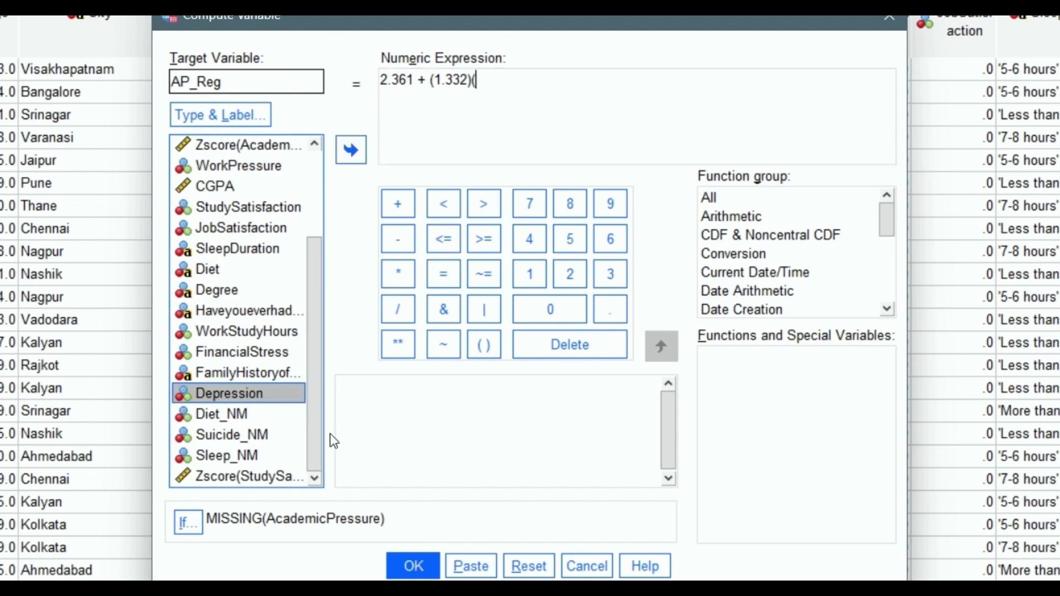
pyautogui.click(351, 149)
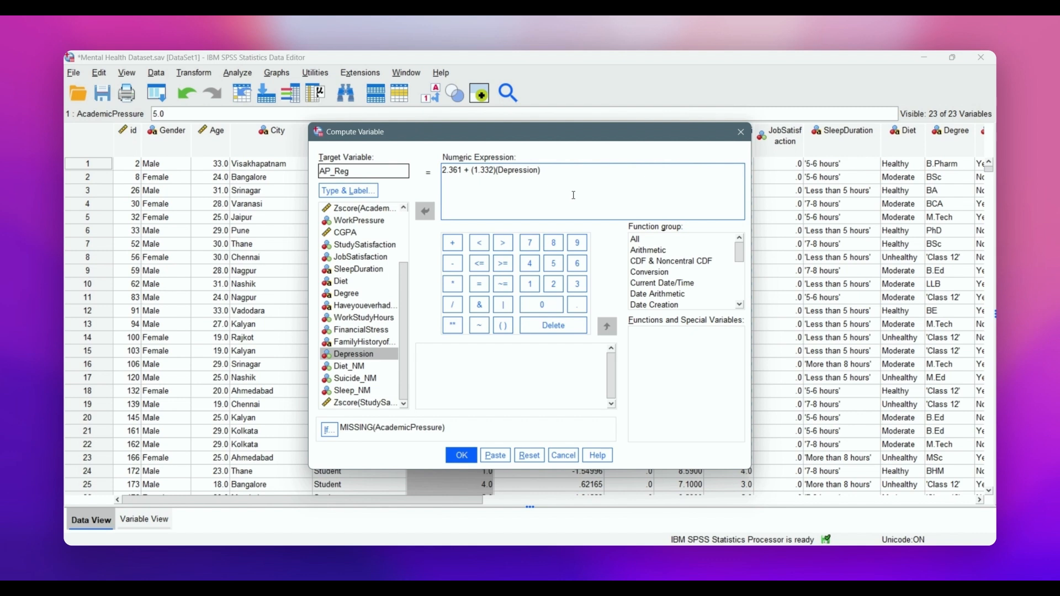
# Correct the numeric expression to 2.361 + (1.332*Depression) and run the computation
pyautogui.press('Left')
pyautogui.press('Left')
pyautogui.press('Left')
pyautogui.press('Left')
pyautogui.press('Left')
pyautogui.press('Left')
pyautogui.press('Left')
pyautogui.press('Left')
pyautogui.press('Left')
pyautogui.press('Left')
pyautogui.press('Left')
pyautogui.press('BackSpace')
pyautogui.press('BackSpace')
pyautogui.write('*')
pyautogui.click(471, 456)
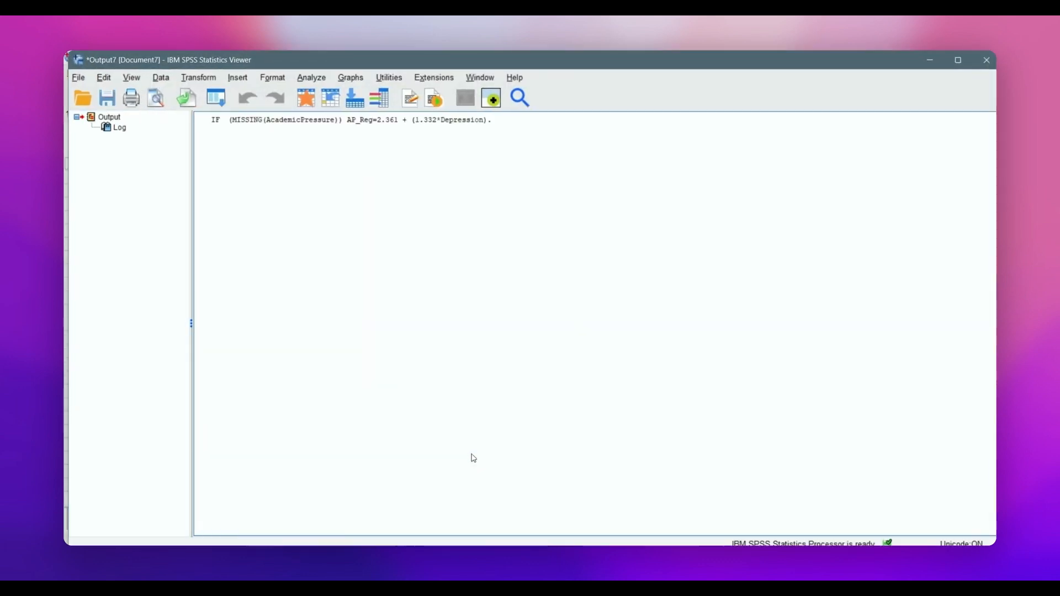
# Check the computation log, then examine the new AP_Reg column in the dataset at case 15
pyautogui.click(226, 134)
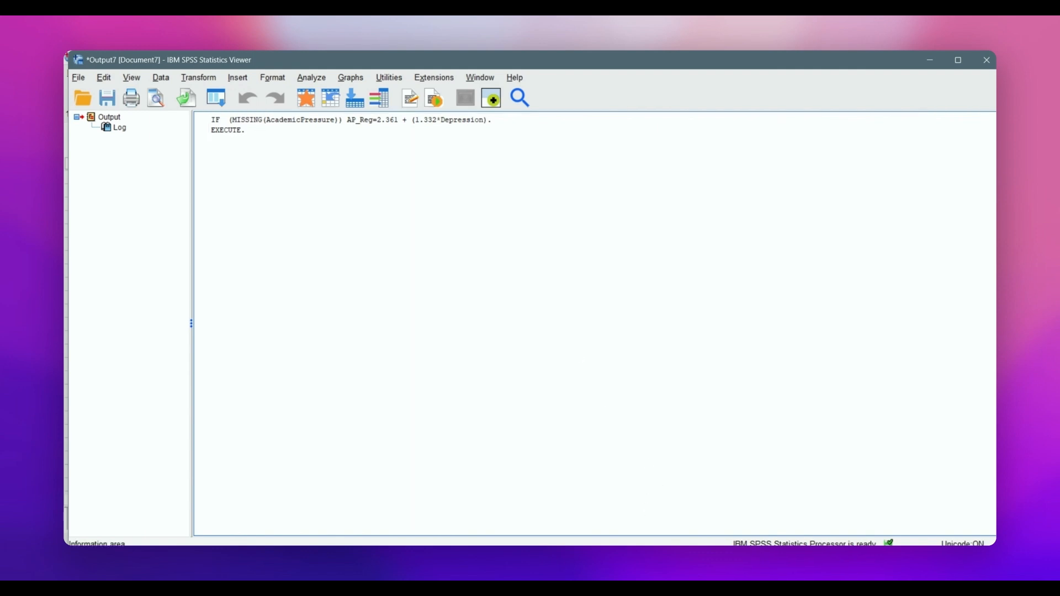
pyautogui.click(654, 497)
pyautogui.moveTo(474, 501); pyautogui.dragTo(917, 502)
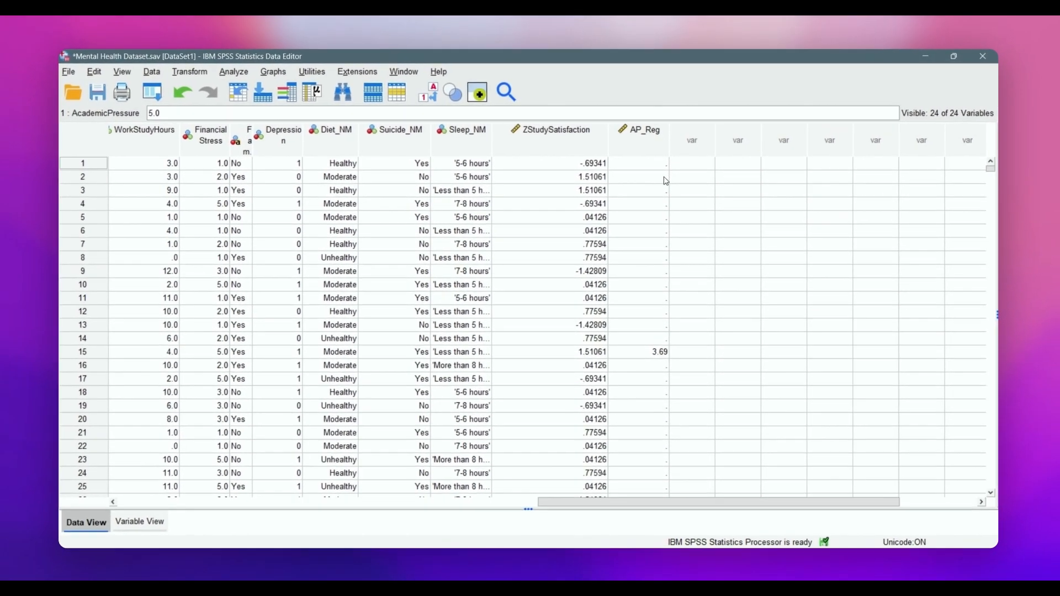
pyautogui.scroll(-2, 682, 324)
pyautogui.click(661, 271)
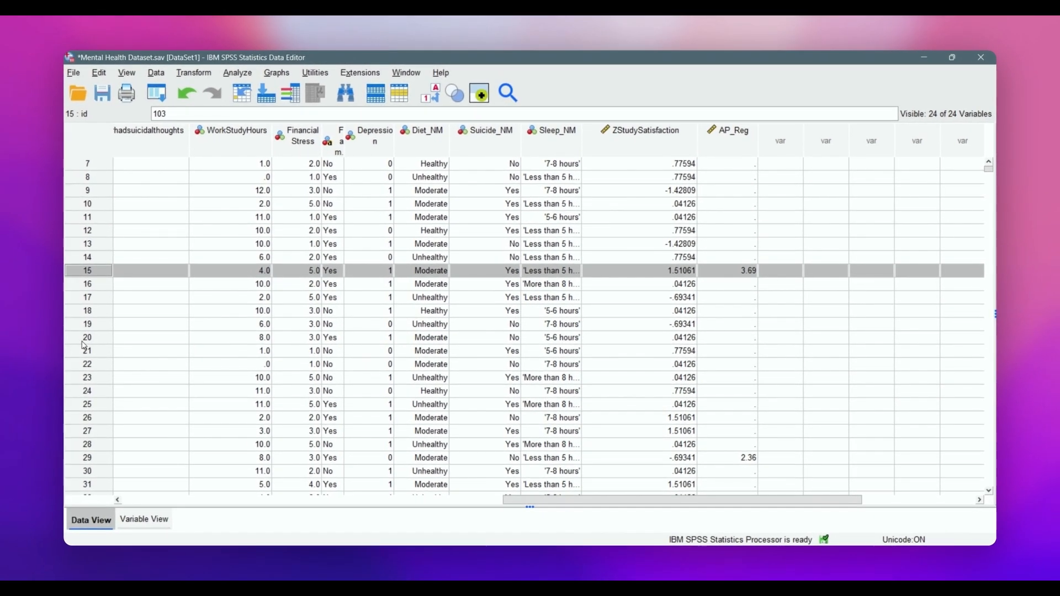
# Compare the AcademicPressure cell of case 29 with its AP_Reg value
pyautogui.scroll(-2, 95, 402)
pyautogui.click(92, 380)
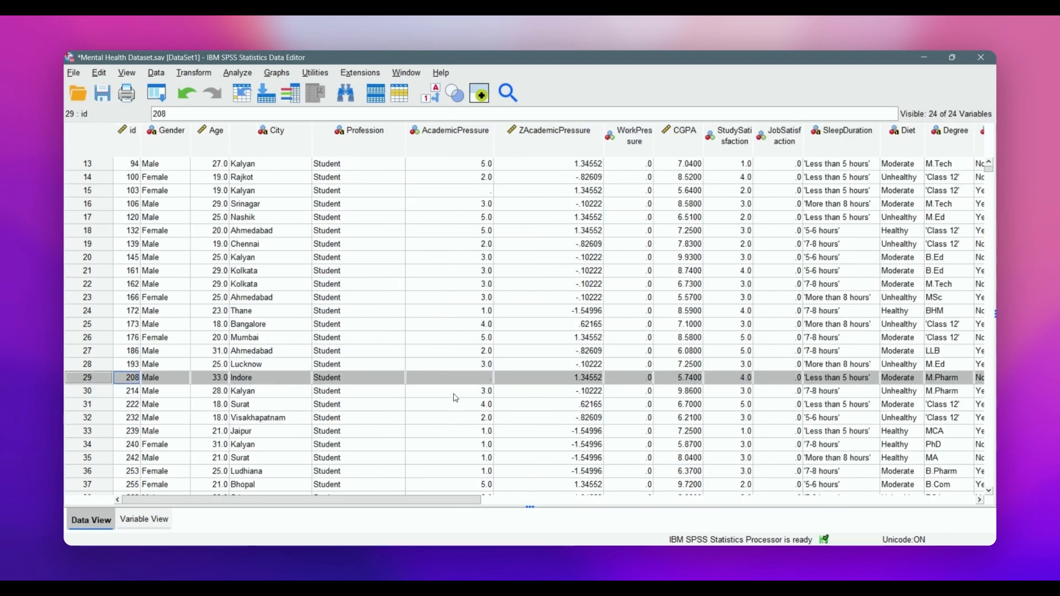
pyautogui.click(477, 381)
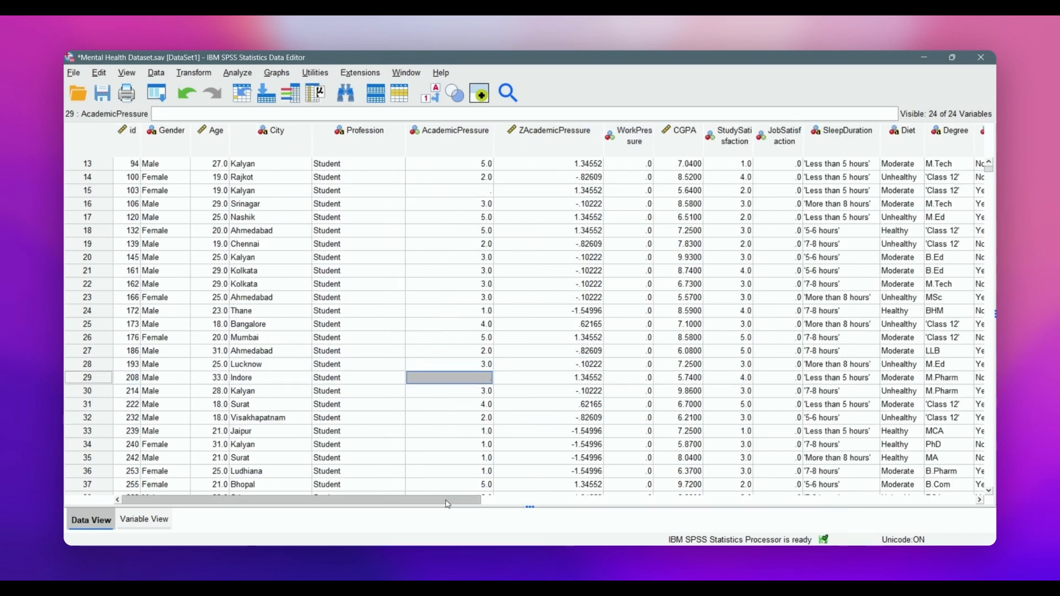
pyautogui.click(89, 380)
pyautogui.moveTo(332, 500); pyautogui.dragTo(696, 497)
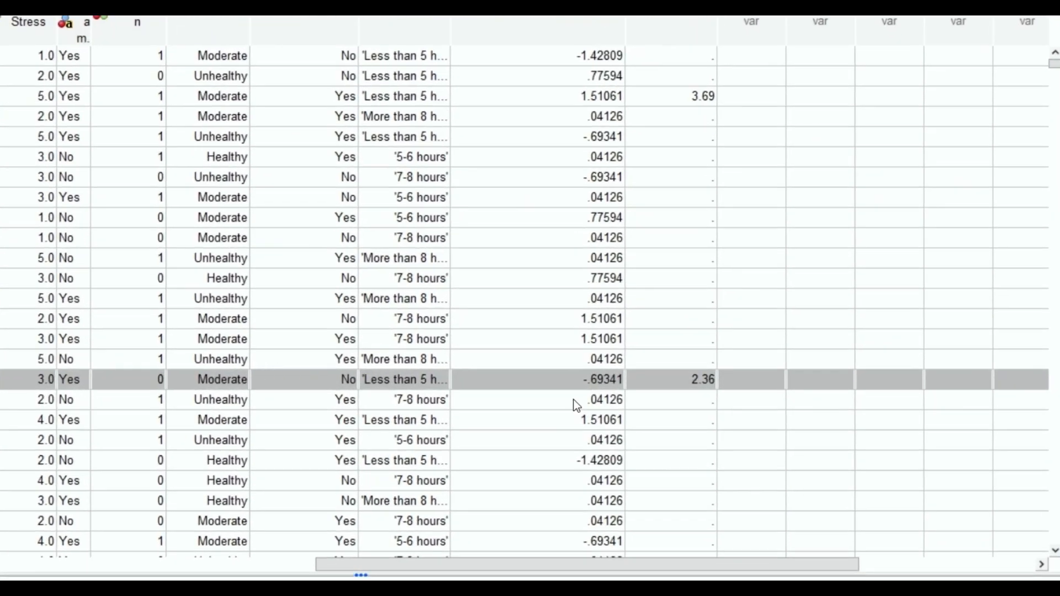
# Compare the AcademicPressure cell of case 52 with its AP_Reg value, ending back at the AcademicPressure column
pyautogui.scroll(-9, 485, 449)
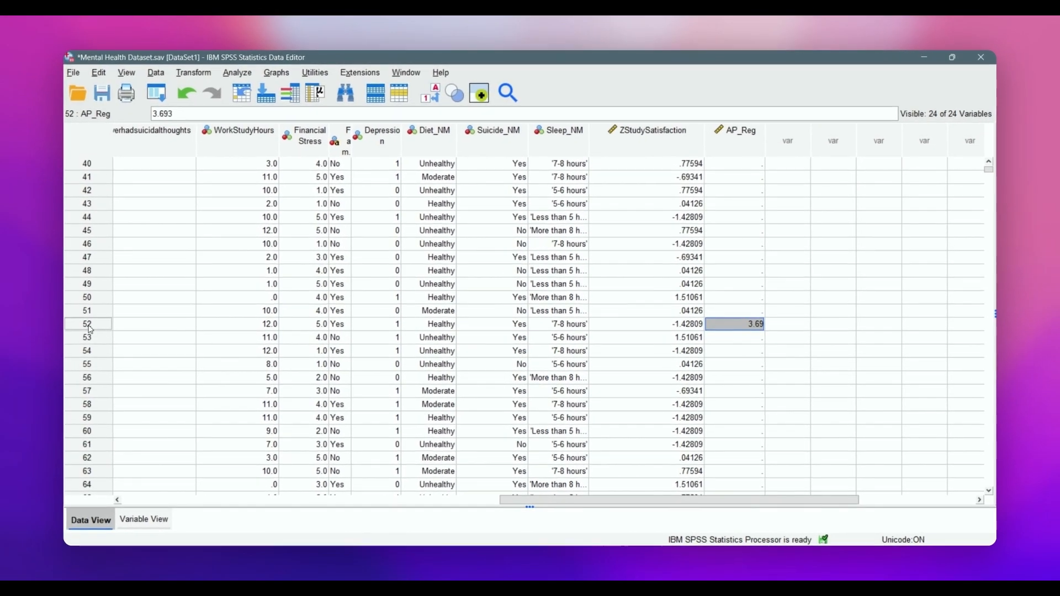
pyautogui.click(87, 324)
pyautogui.click(430, 324)
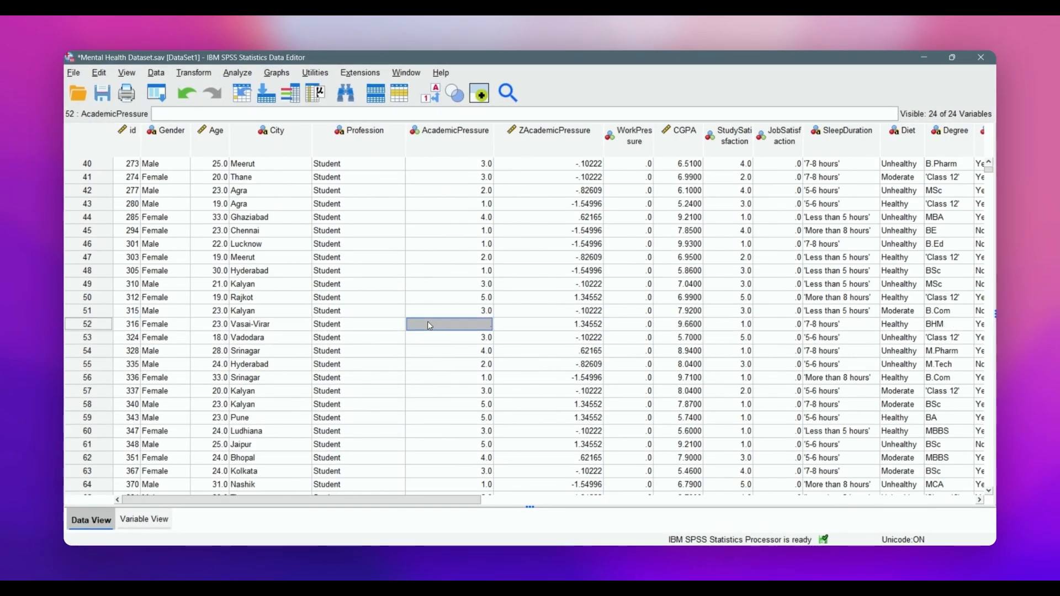
pyautogui.moveTo(432, 498); pyautogui.dragTo(792, 496)
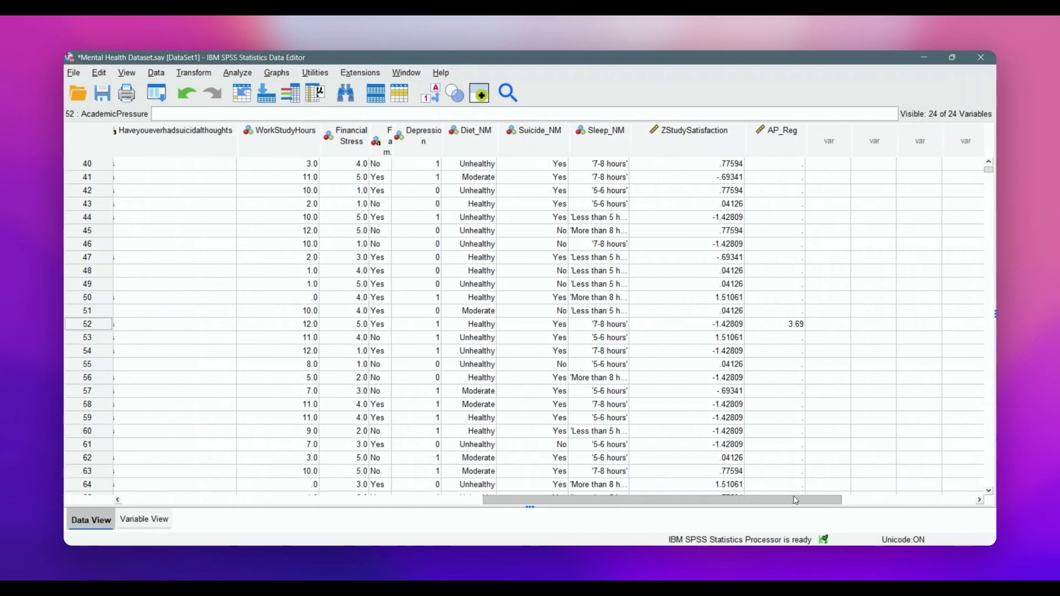
pyautogui.click(779, 326)
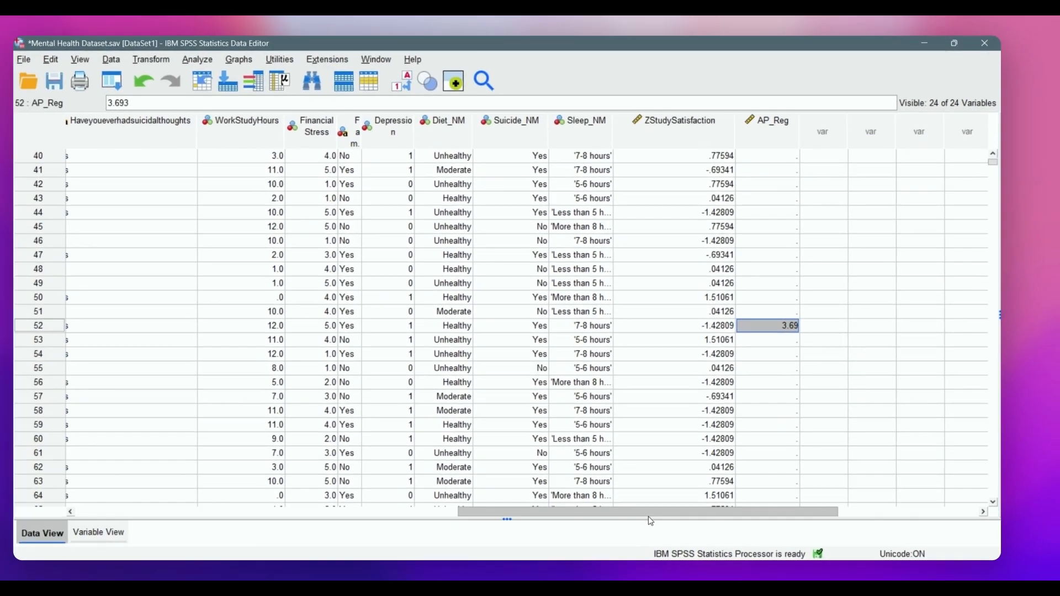
pyautogui.moveTo(648, 516); pyautogui.dragTo(312, 503)
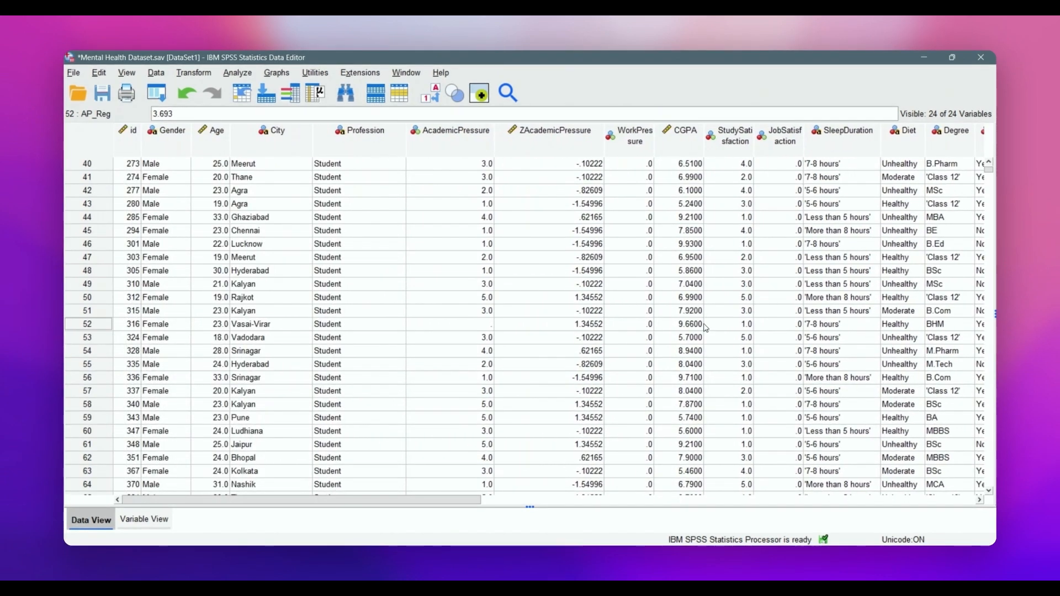